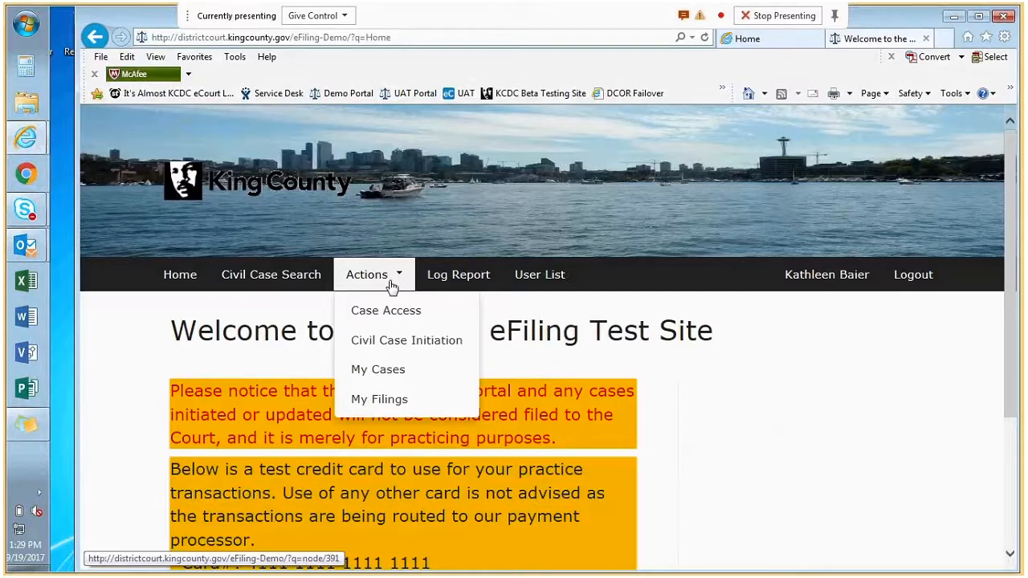
{"action": "left_click", "coordinate": [379, 371]}
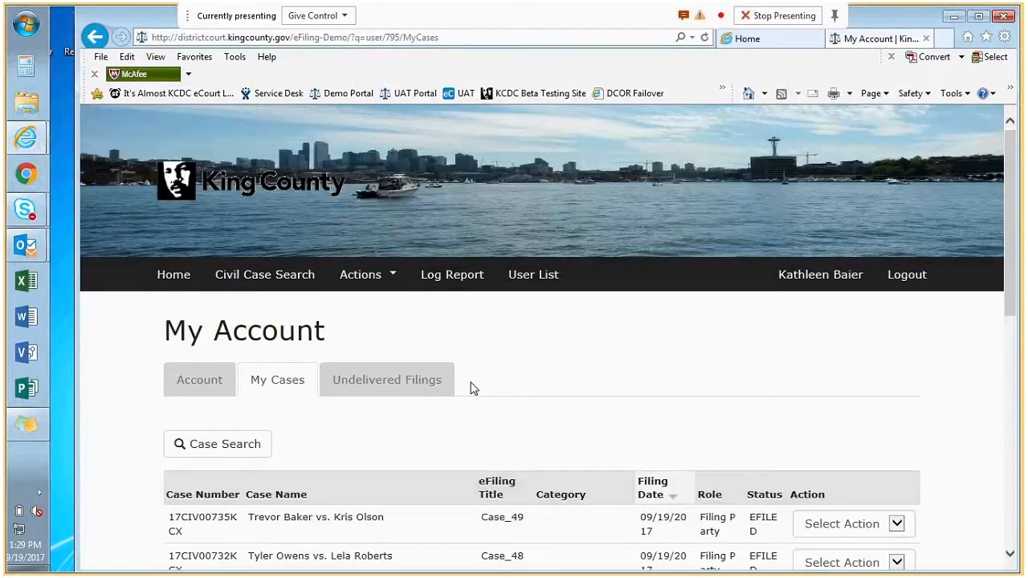
{"action": "scroll", "coordinate": [603, 375], "scroll_direction": "down", "scroll_amount": 1}
{"action": "scroll", "coordinate": [602, 375], "scroll_direction": "down", "scroll_amount": 1}
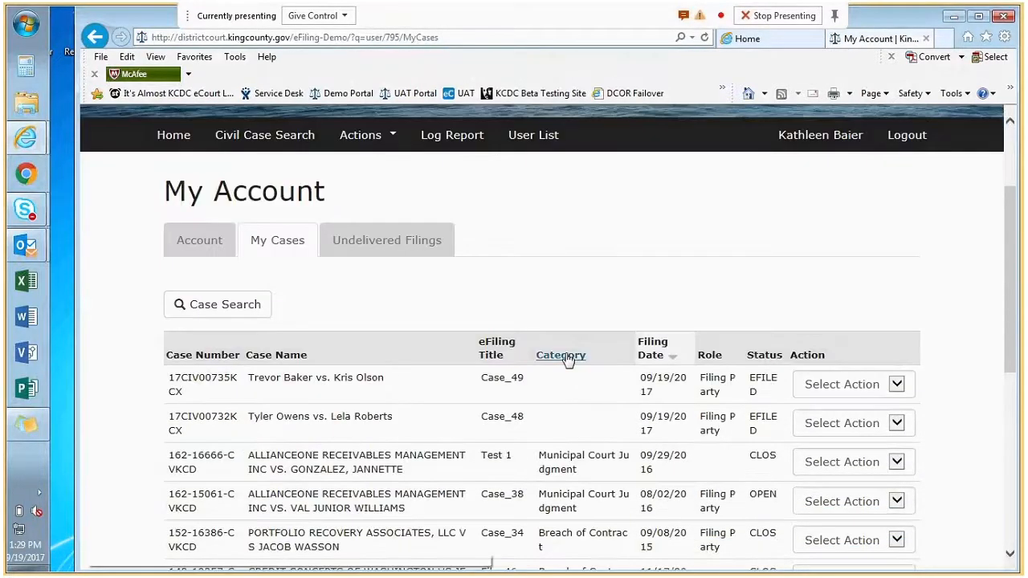
{"action": "scroll", "coordinate": [566, 358], "scroll_direction": "down", "scroll_amount": 2}
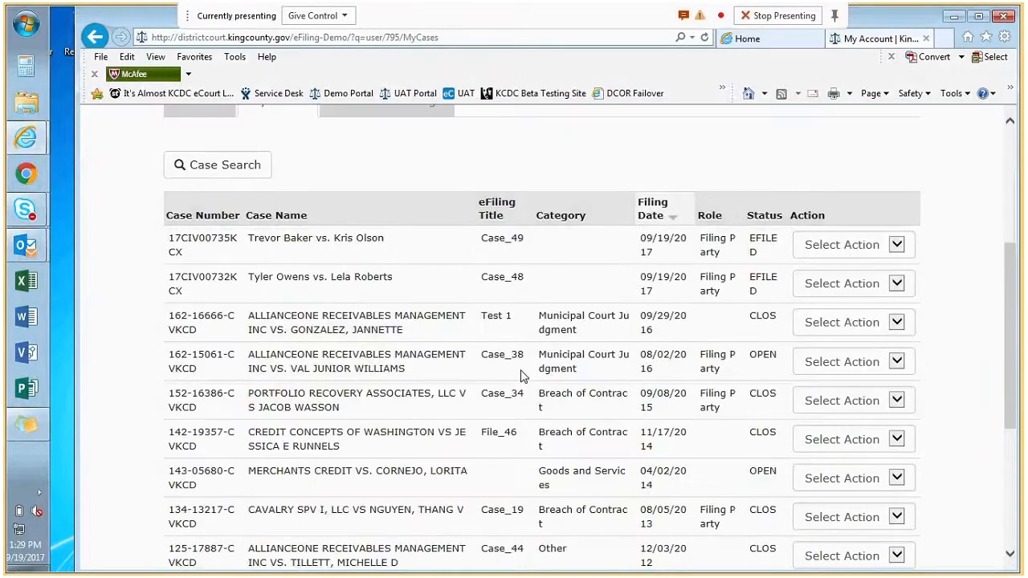
{"action": "scroll", "coordinate": [523, 376], "scroll_direction": "down", "scroll_amount": 2}
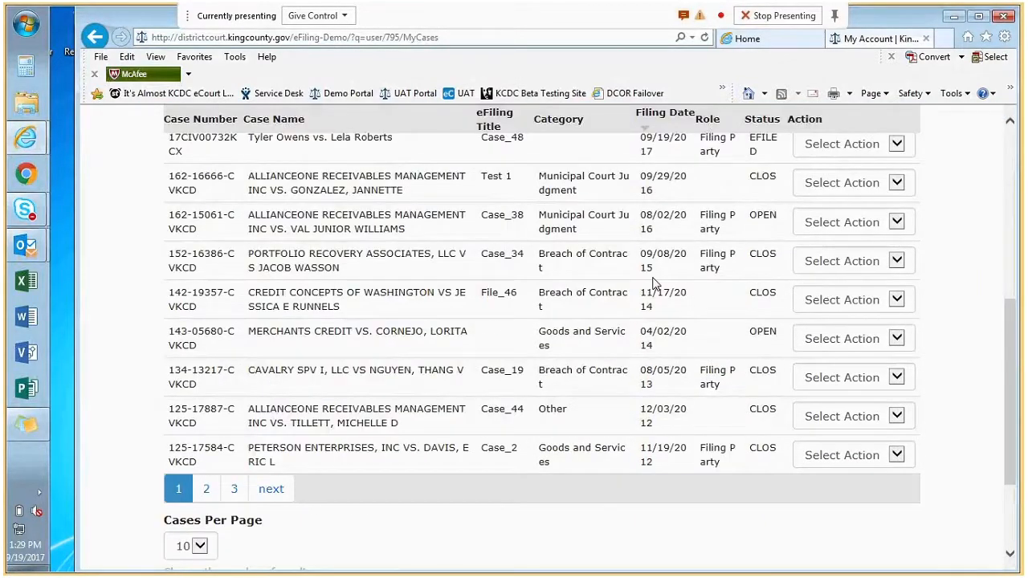
{"action": "scroll", "coordinate": [231, 406], "scroll_direction": "up", "scroll_amount": 1}
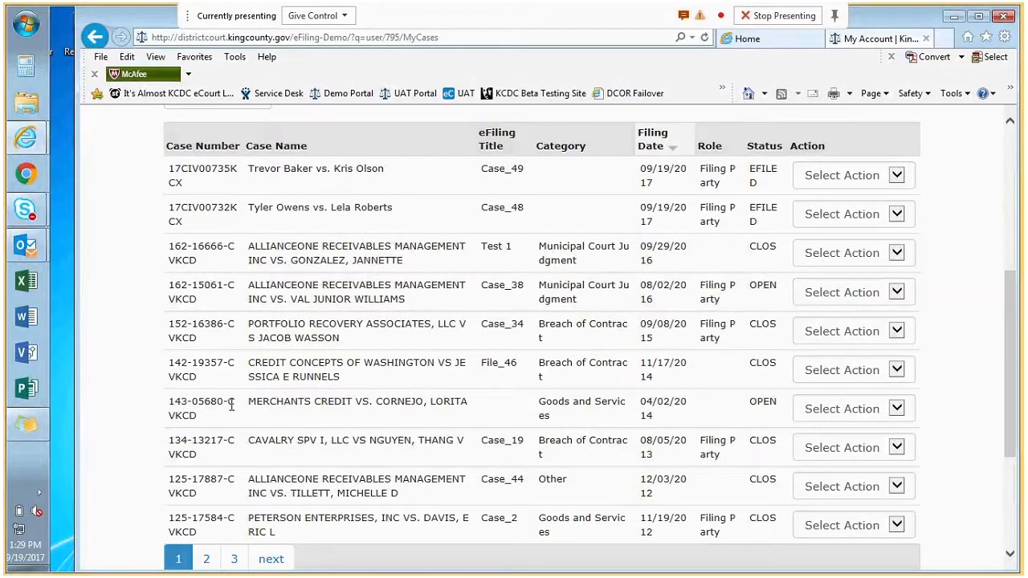
{"action": "left_click", "coordinate": [897, 410]}
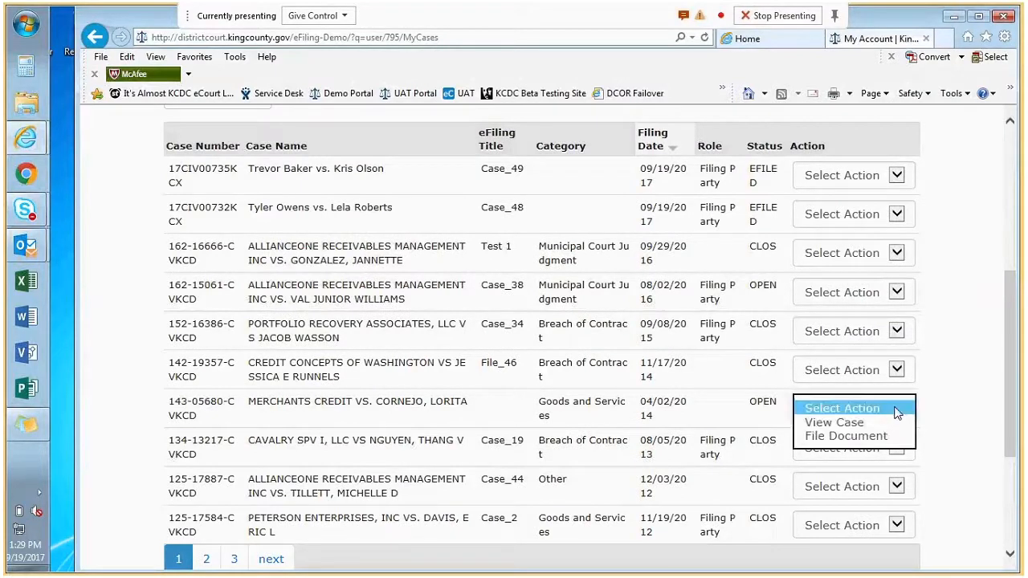
{"action": "left_click", "coordinate": [864, 438]}
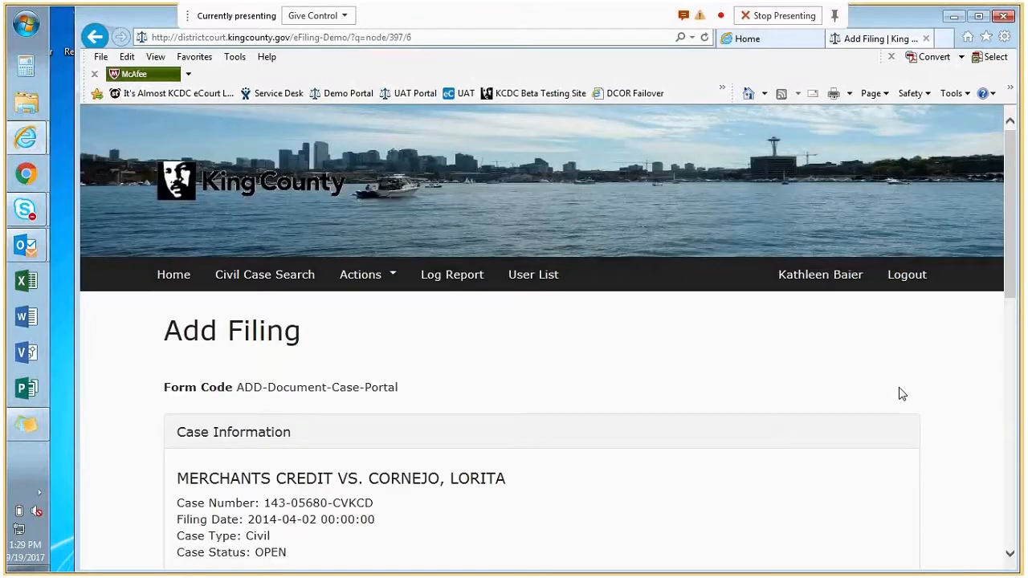
{"action": "scroll", "coordinate": [425, 405], "scroll_direction": "down", "scroll_amount": 1}
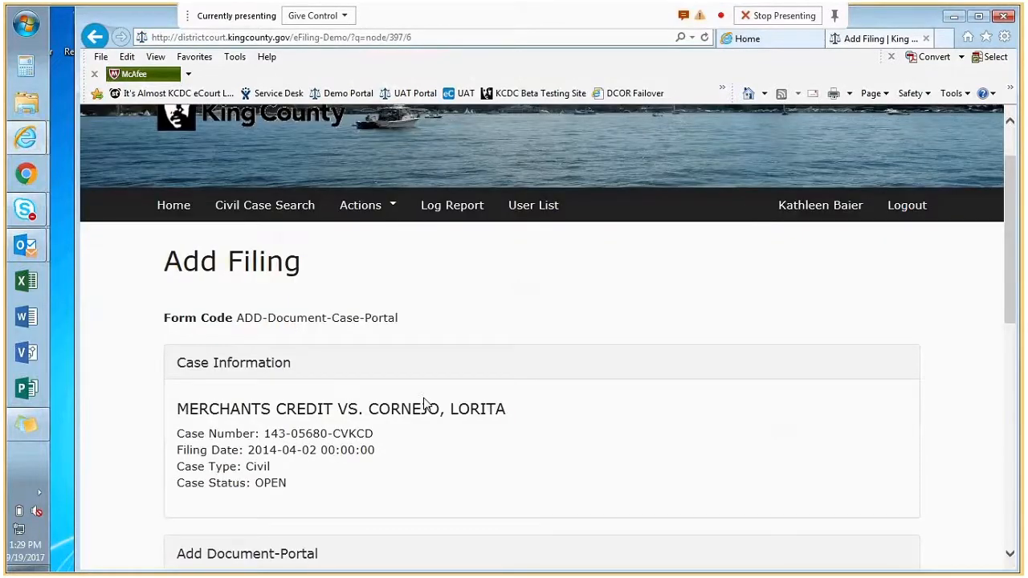
{"action": "scroll", "coordinate": [426, 406], "scroll_direction": "down", "scroll_amount": 3}
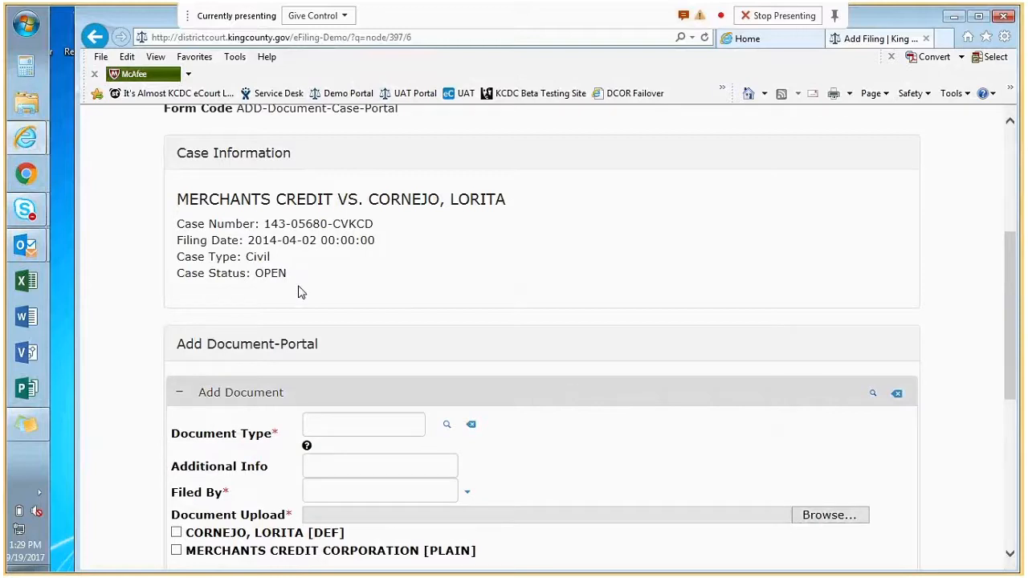
{"action": "scroll", "coordinate": [342, 319], "scroll_direction": "down", "scroll_amount": 3}
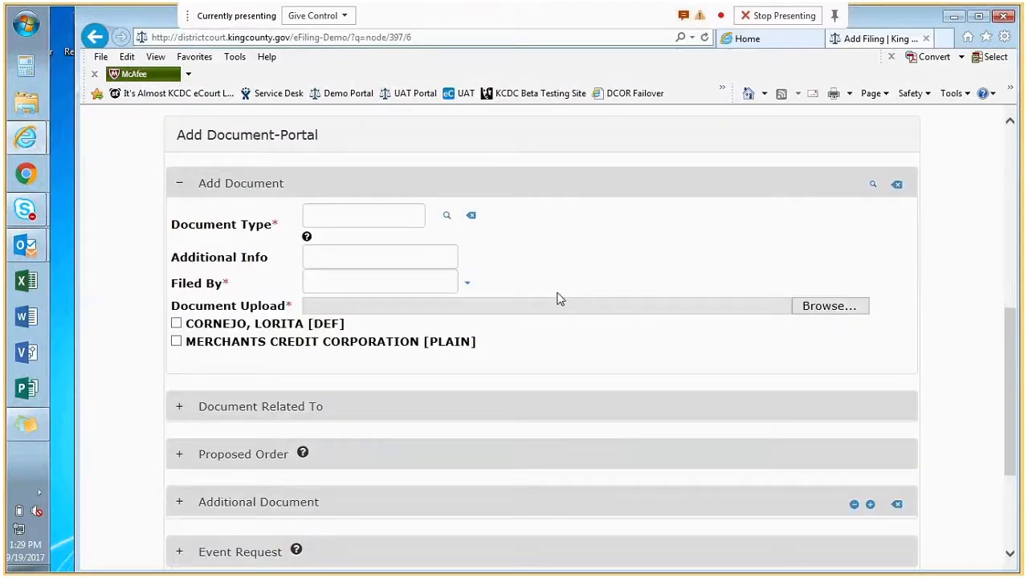
- Enter document type code 450462 and select Motion for Default and Default Judgment Filed
{"action": "left_click", "coordinate": [374, 215]}
{"action": "type", "text": "450462"}
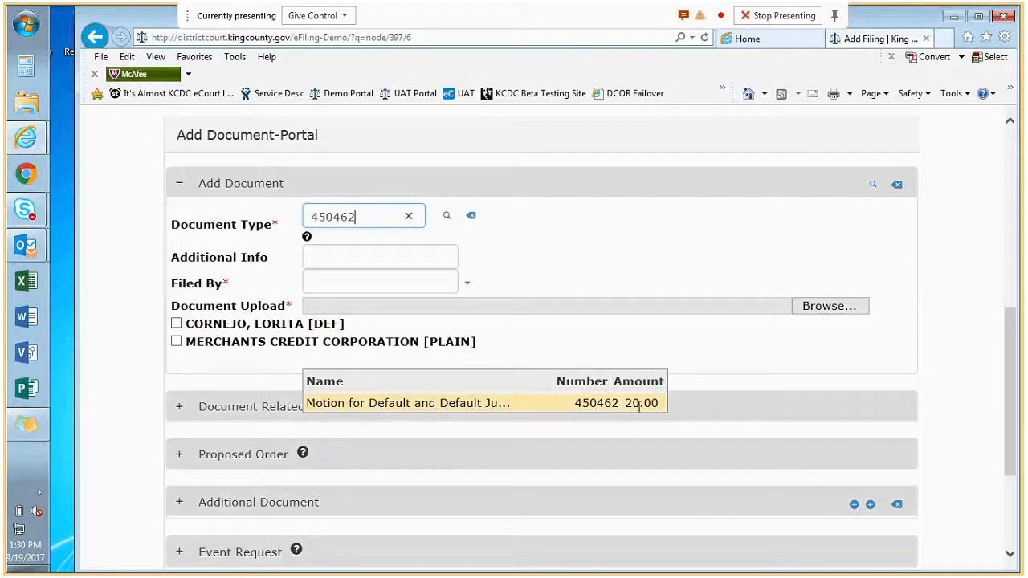
{"action": "key", "text": "ctrl"}
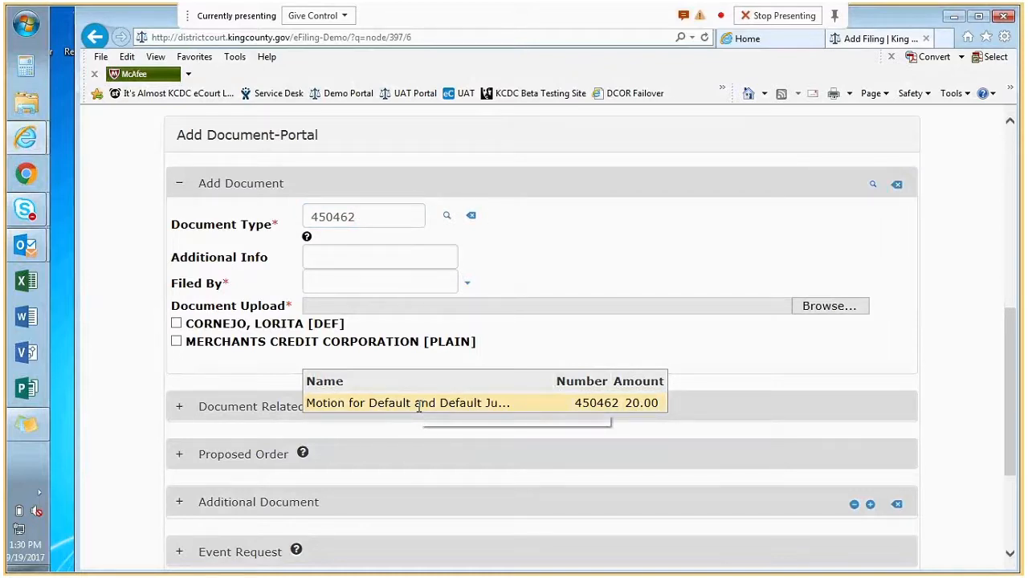
{"action": "left_click", "coordinate": [419, 403]}
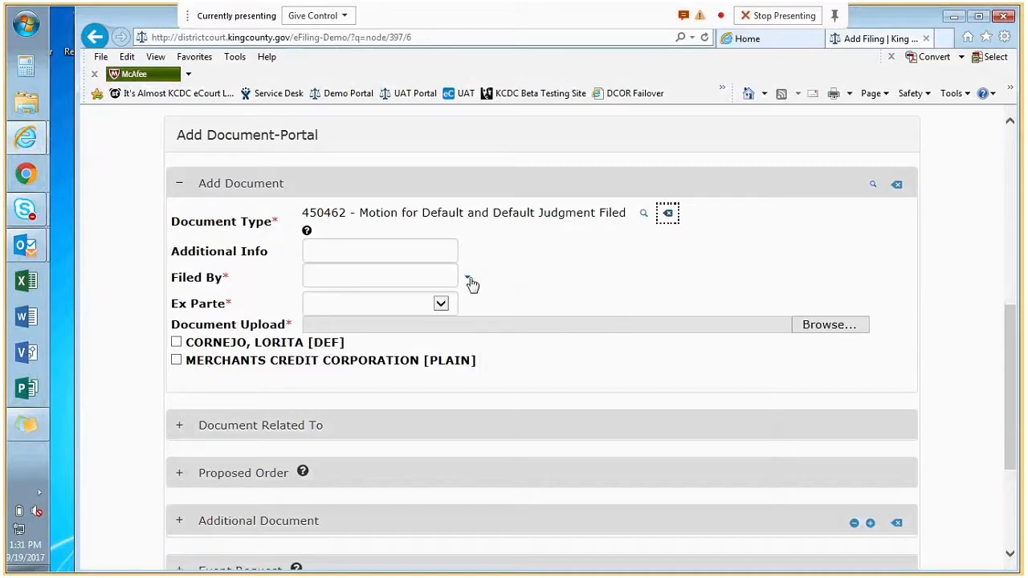
- Set the motion's Filed By to PLAIN - Plaintiff and Ex Parte to Yes
{"action": "left_click", "coordinate": [387, 275]}
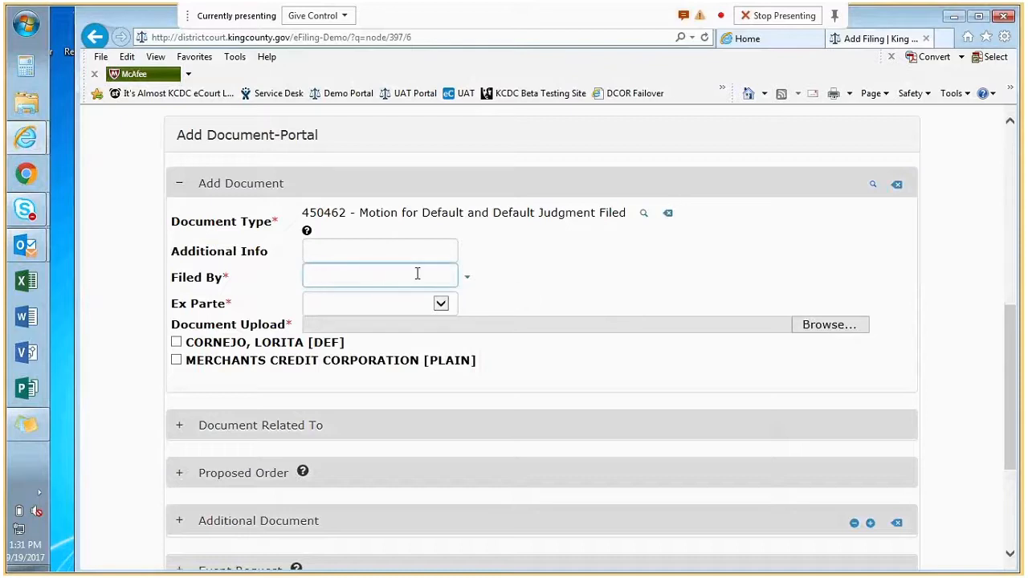
{"action": "left_click", "coordinate": [465, 281]}
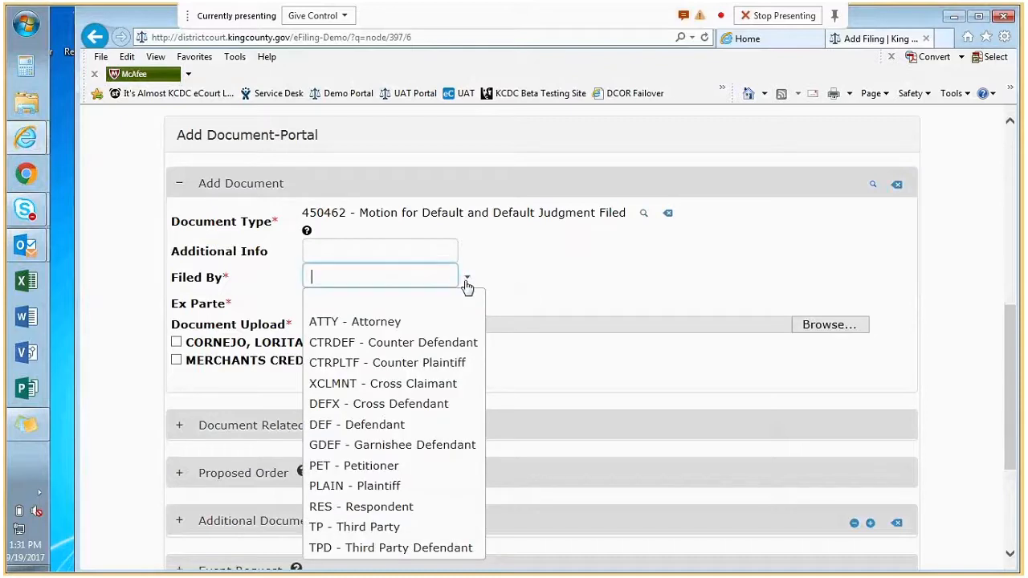
{"action": "left_click", "coordinate": [379, 486]}
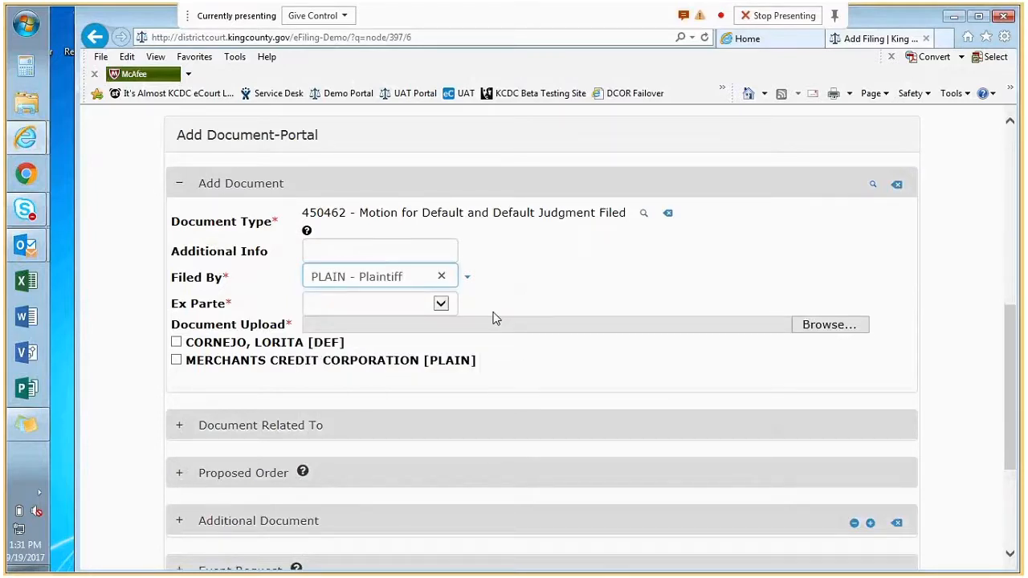
{"action": "left_click", "coordinate": [443, 304]}
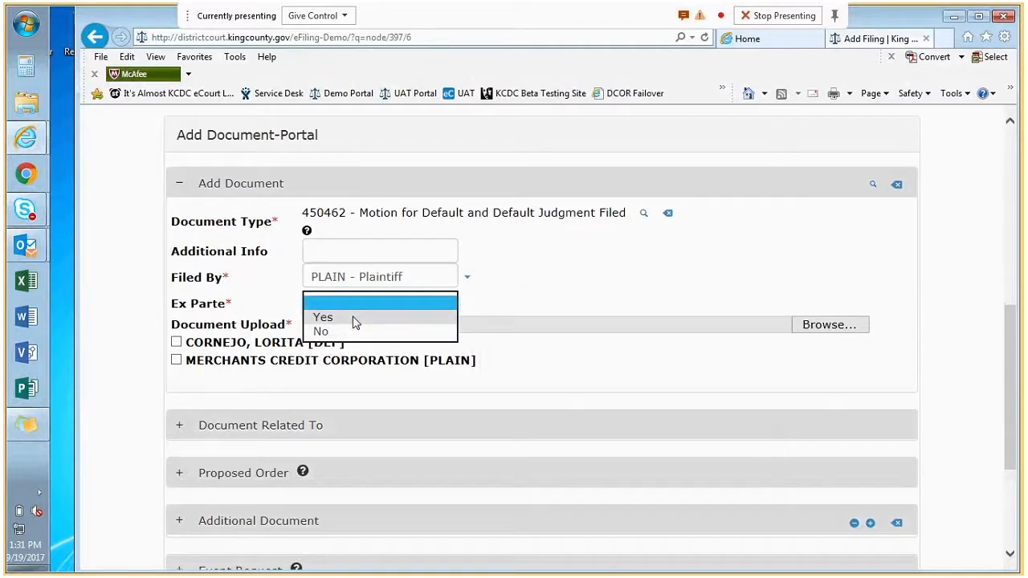
{"action": "left_click", "coordinate": [324, 319]}
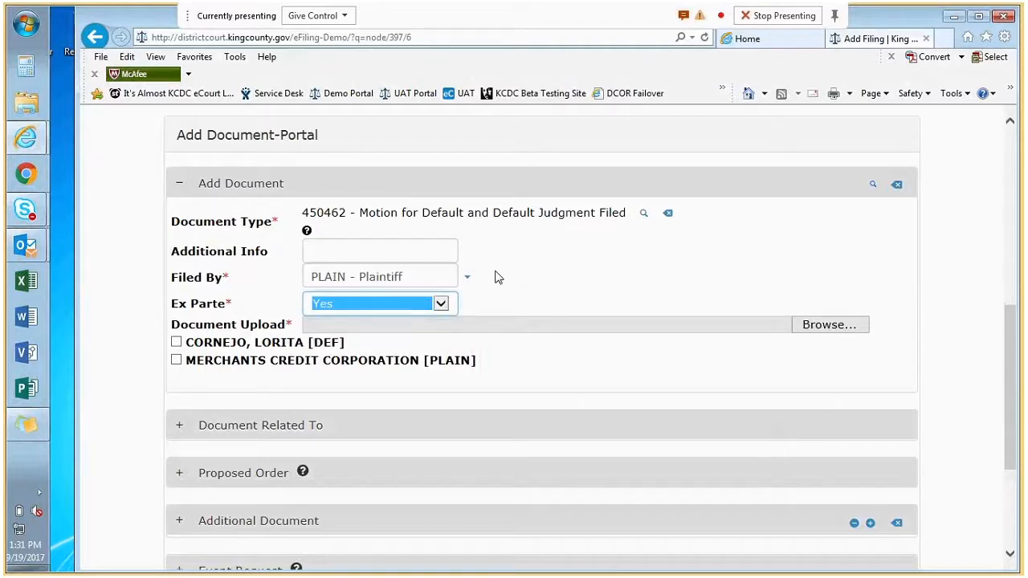
{"action": "left_click", "coordinate": [617, 266]}
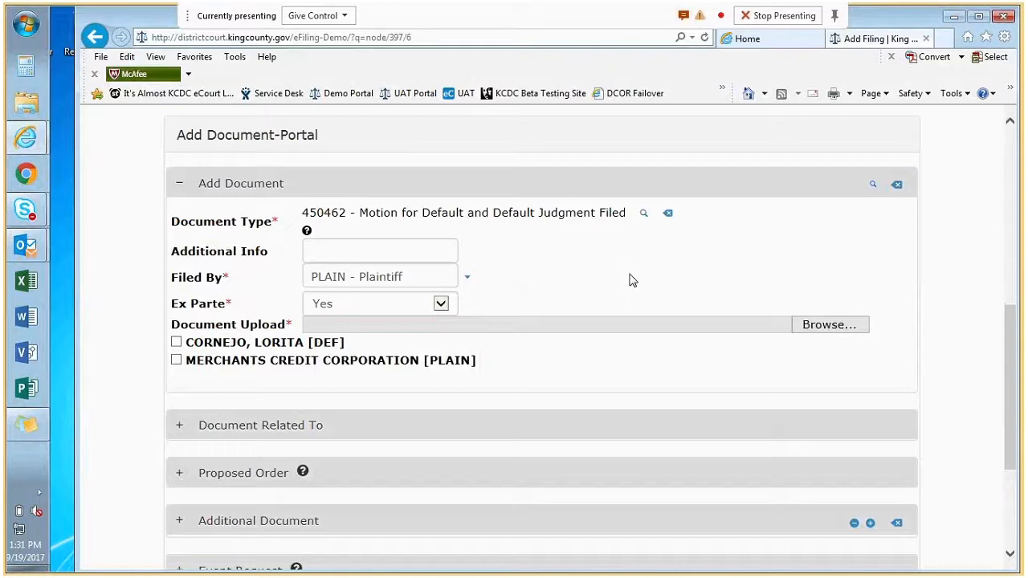
{"action": "left_click", "coordinate": [441, 304]}
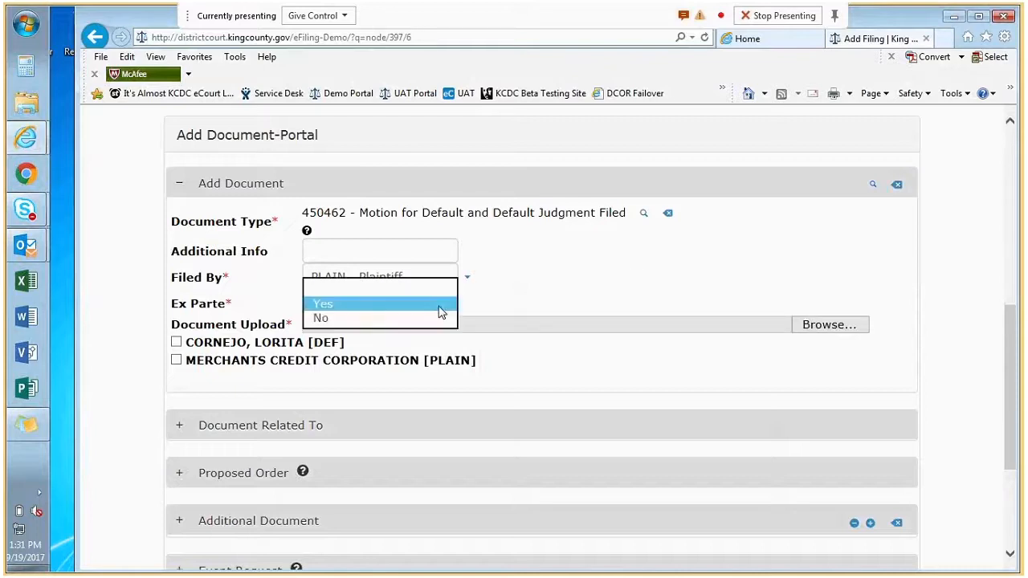
{"action": "left_click", "coordinate": [362, 318]}
{"action": "left_click", "coordinate": [501, 295]}
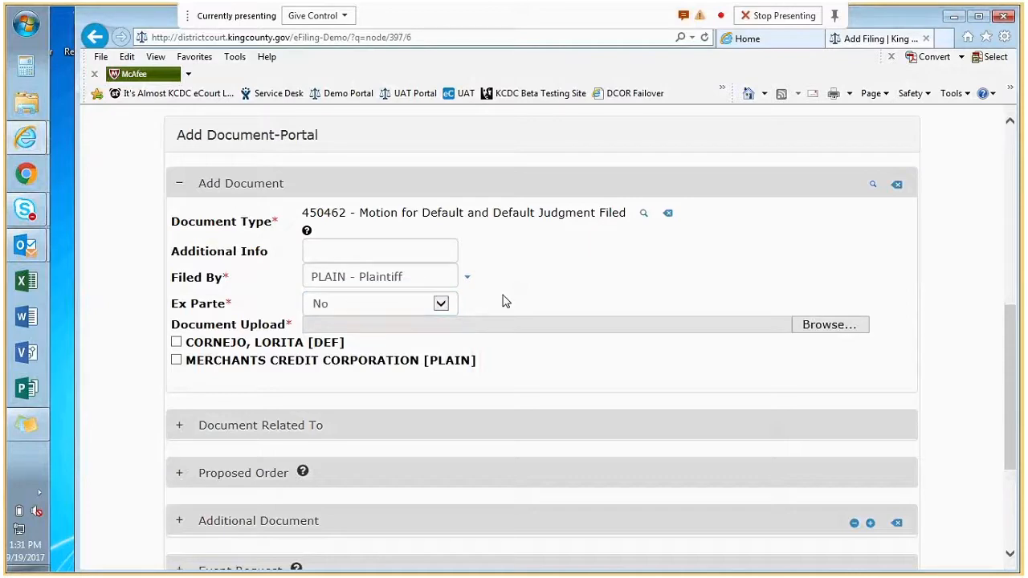
{"action": "left_click", "coordinate": [441, 305]}
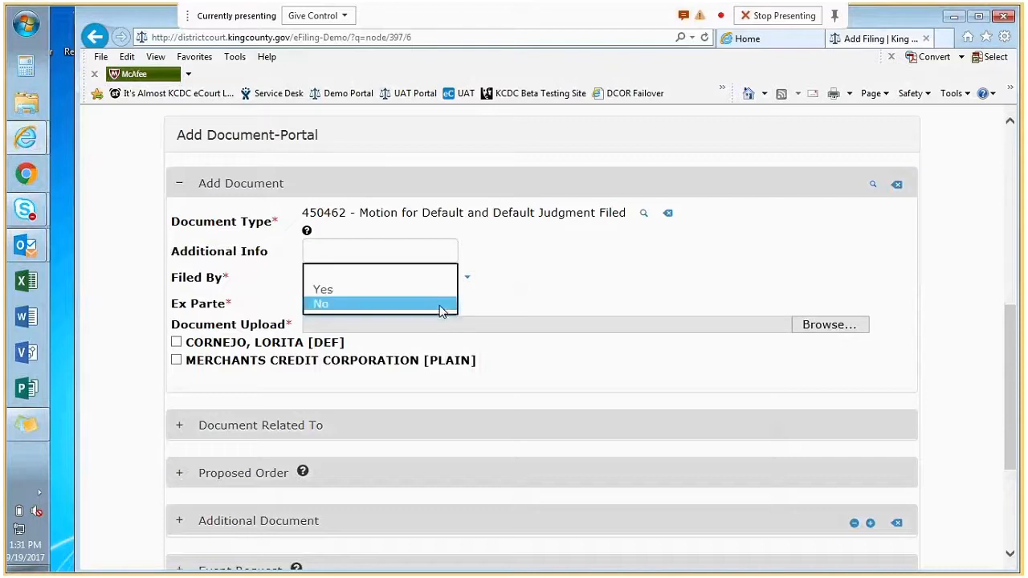
{"action": "left_click", "coordinate": [331, 291]}
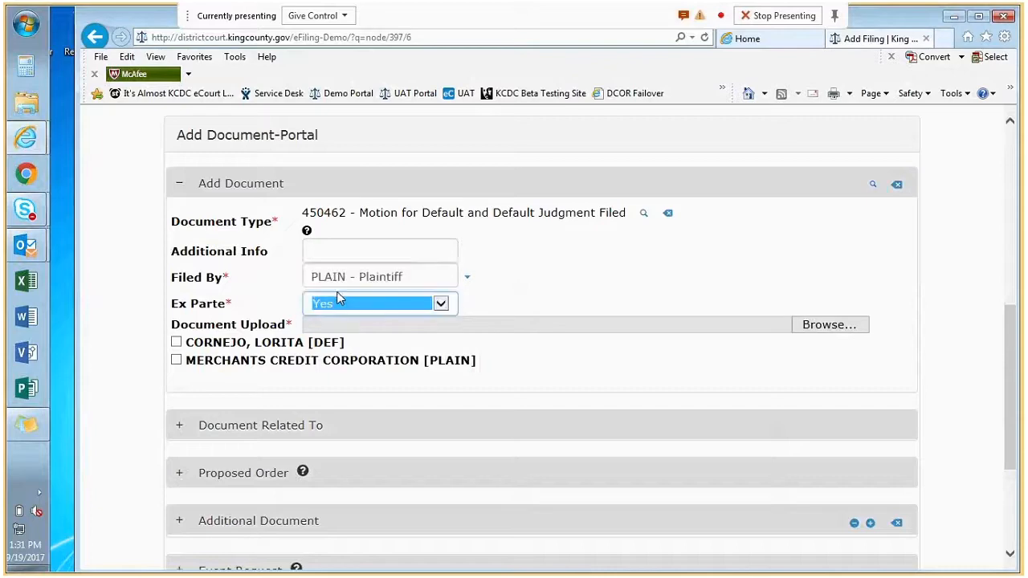
- Attach the Motion for Default and Default Judgment PDF and tick Merchants Credit Corporation
{"action": "left_click", "coordinate": [827, 326]}
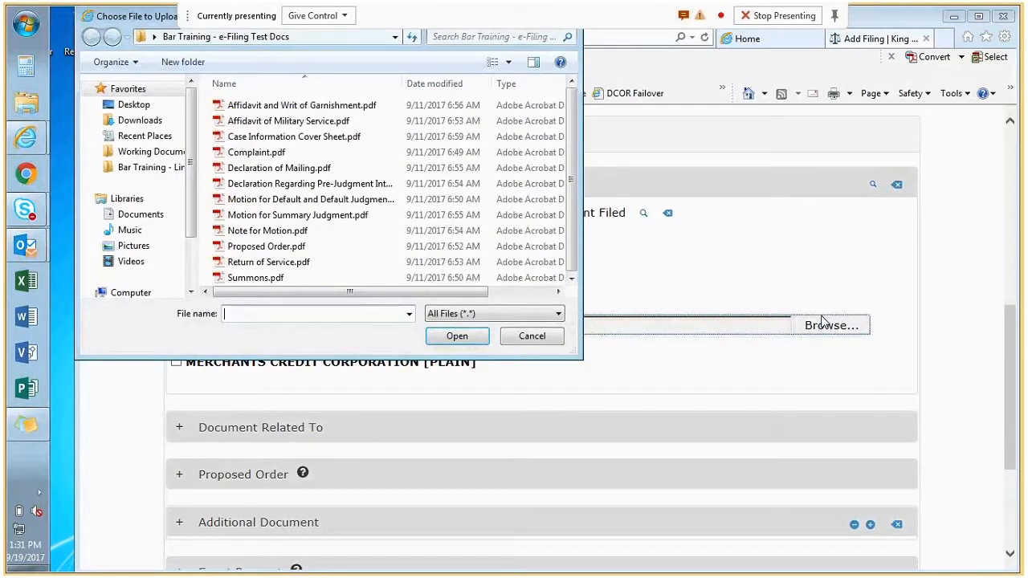
{"action": "left_click", "coordinate": [279, 201]}
{"action": "left_click", "coordinate": [477, 338]}
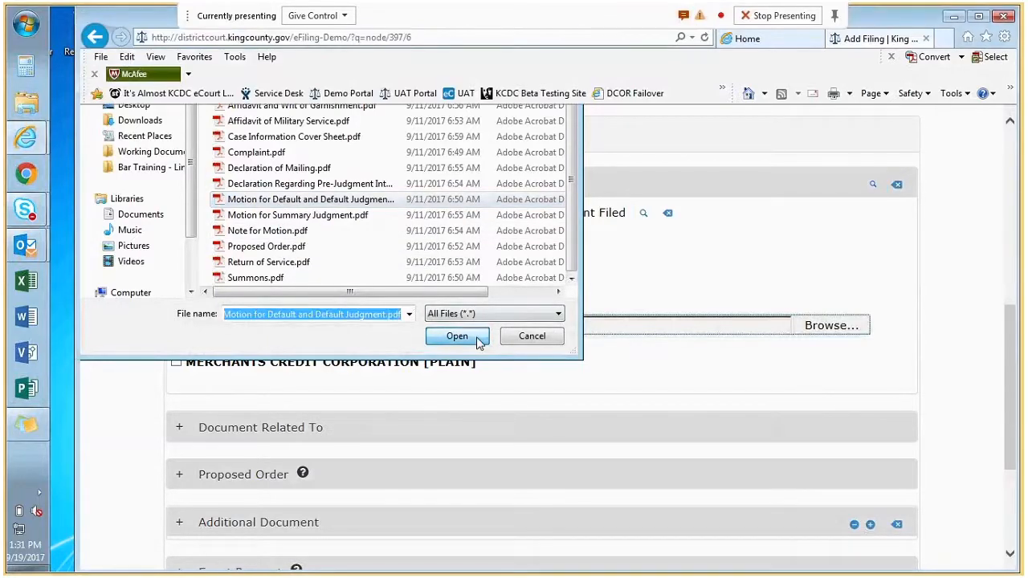
{"action": "left_click", "coordinate": [177, 361]}
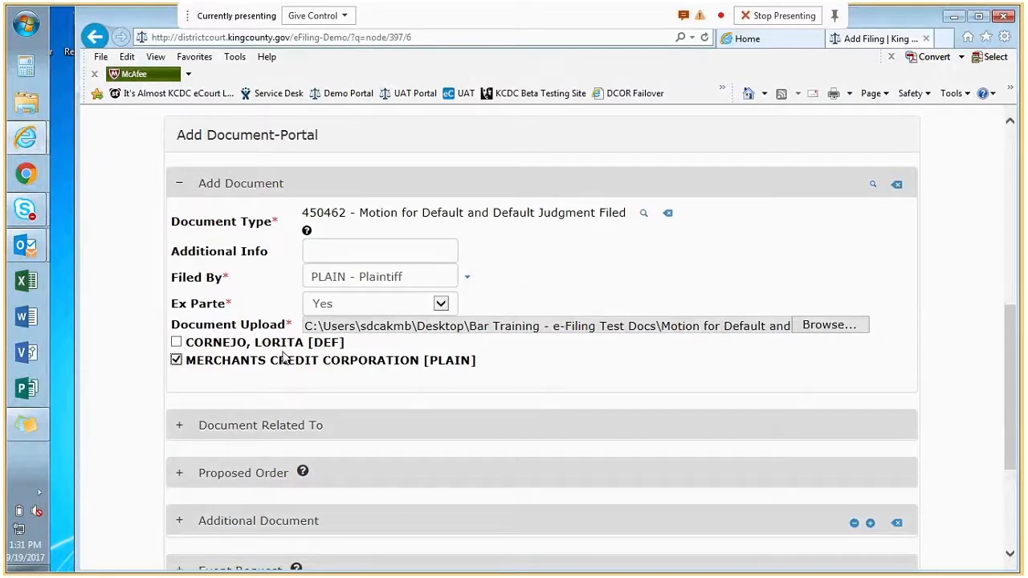
{"action": "scroll", "coordinate": [283, 359], "scroll_direction": "down", "scroll_amount": 1}
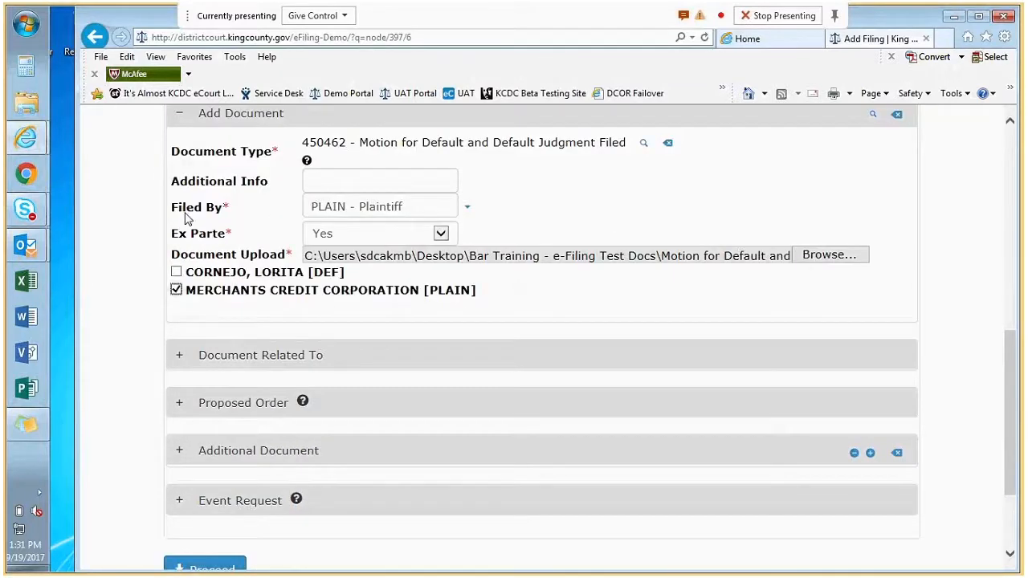
{"action": "left_click", "coordinate": [179, 406]}
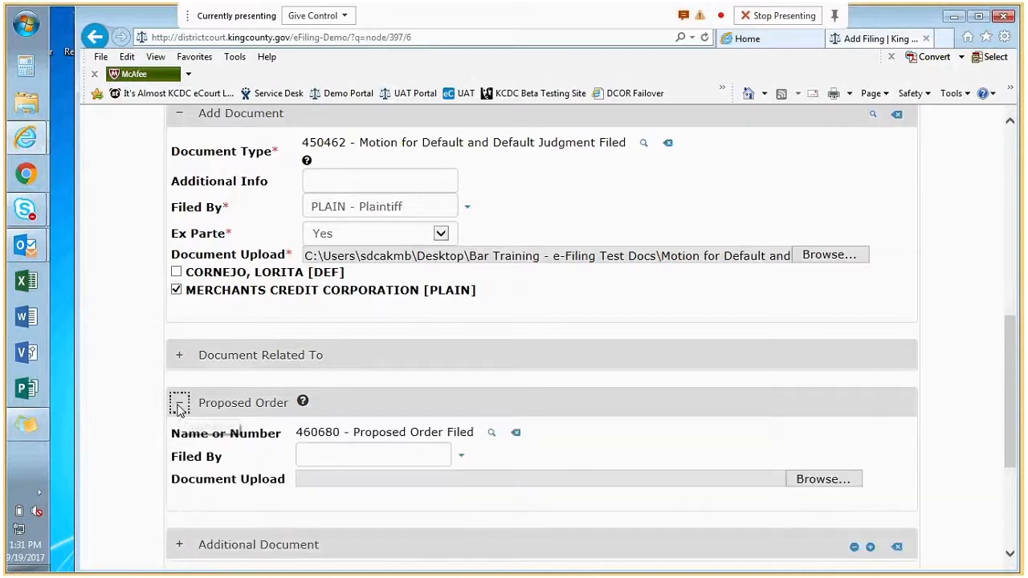
- Set the Proposed Order filer to Plaintiff, upload Proposed Order.pdf, and expand an Additional Document entry
{"action": "left_click", "coordinate": [460, 459]}
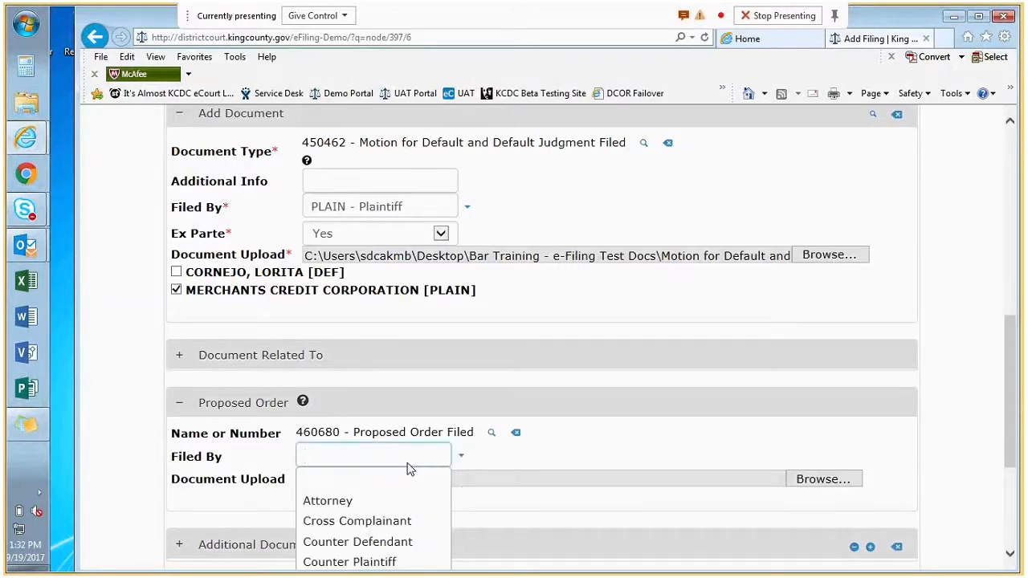
{"action": "scroll", "coordinate": [408, 469], "scroll_direction": "down", "scroll_amount": 2}
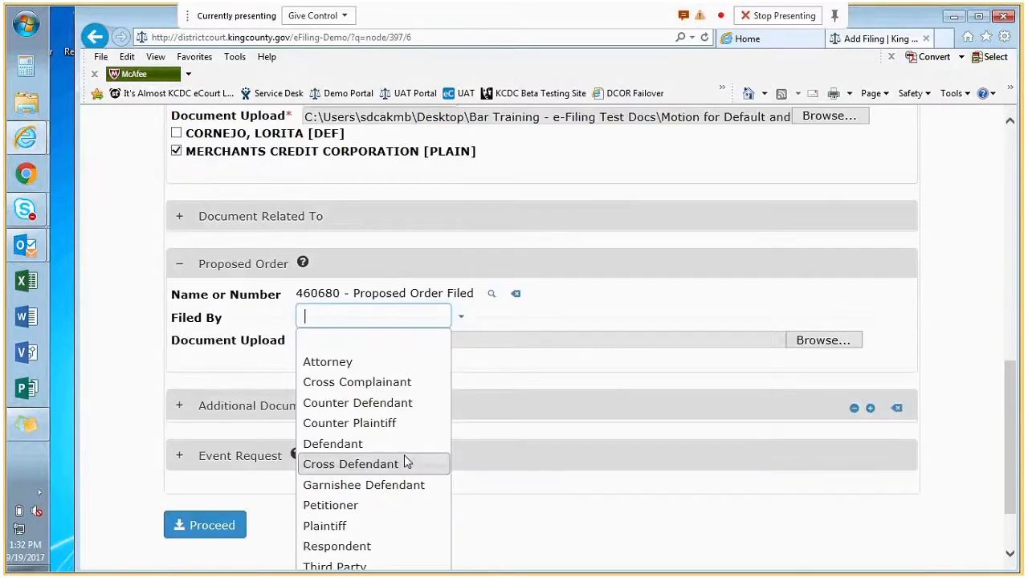
{"action": "left_click", "coordinate": [351, 527]}
{"action": "left_click", "coordinate": [744, 346]}
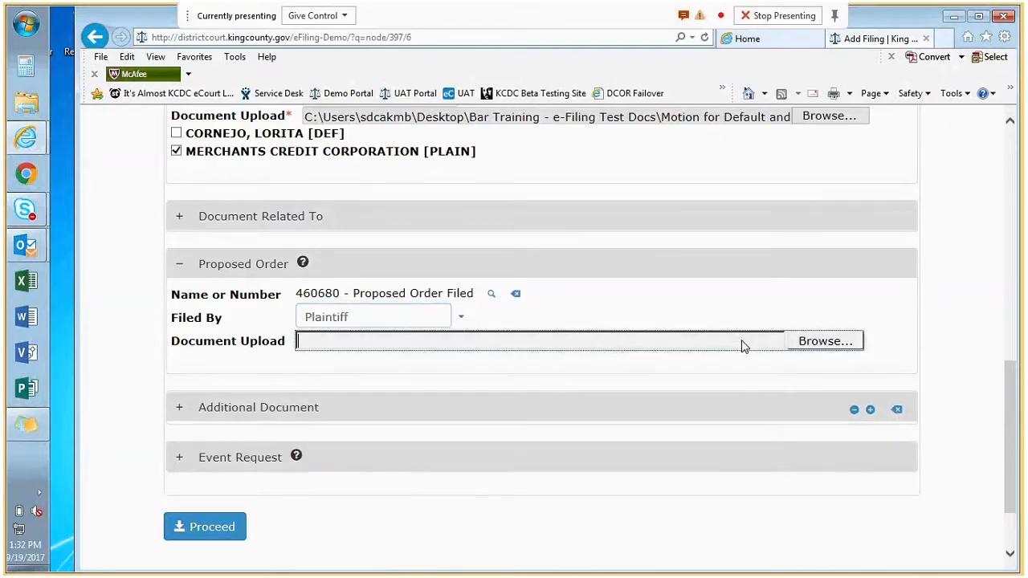
{"action": "left_click", "coordinate": [824, 341]}
{"action": "left_click", "coordinate": [279, 246]}
{"action": "left_click", "coordinate": [454, 336]}
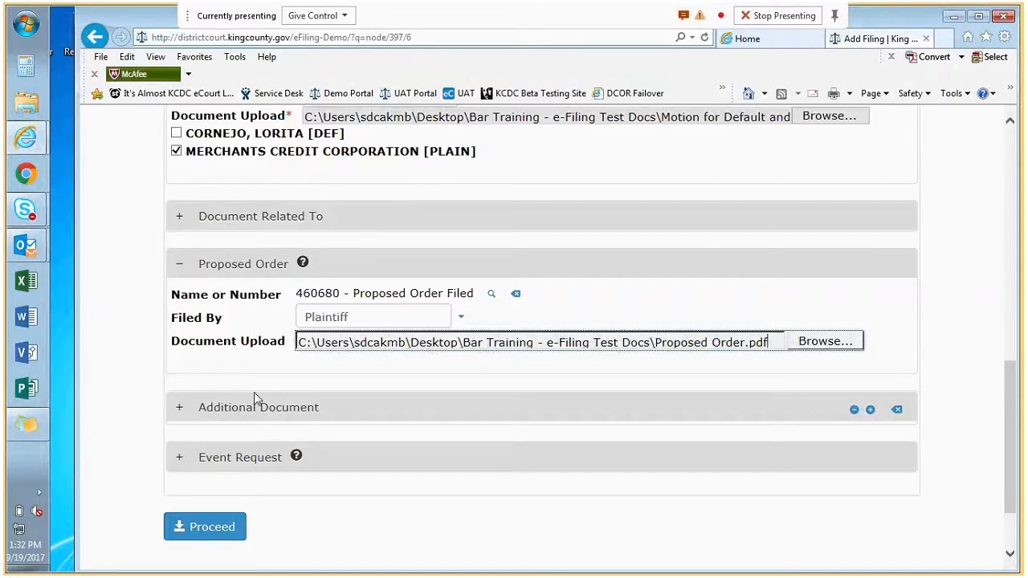
{"action": "left_click", "coordinate": [180, 411]}
{"action": "scroll", "coordinate": [426, 394], "scroll_direction": "down", "scroll_amount": 1}
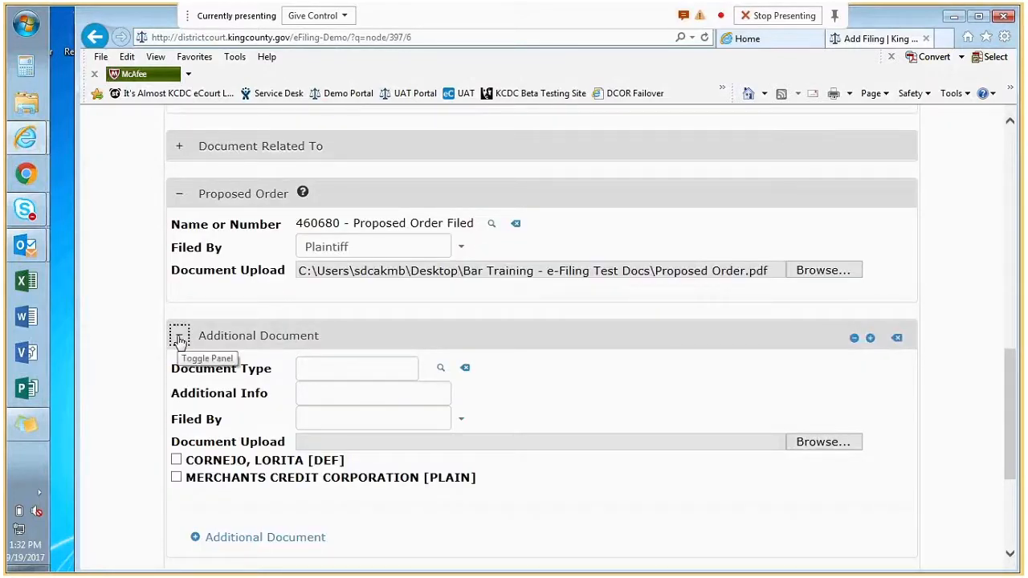
- Look up 'return' to pick type 410520, set Plaintiff as filer, and upload Return of Service.pdf
{"action": "left_click", "coordinate": [370, 371]}
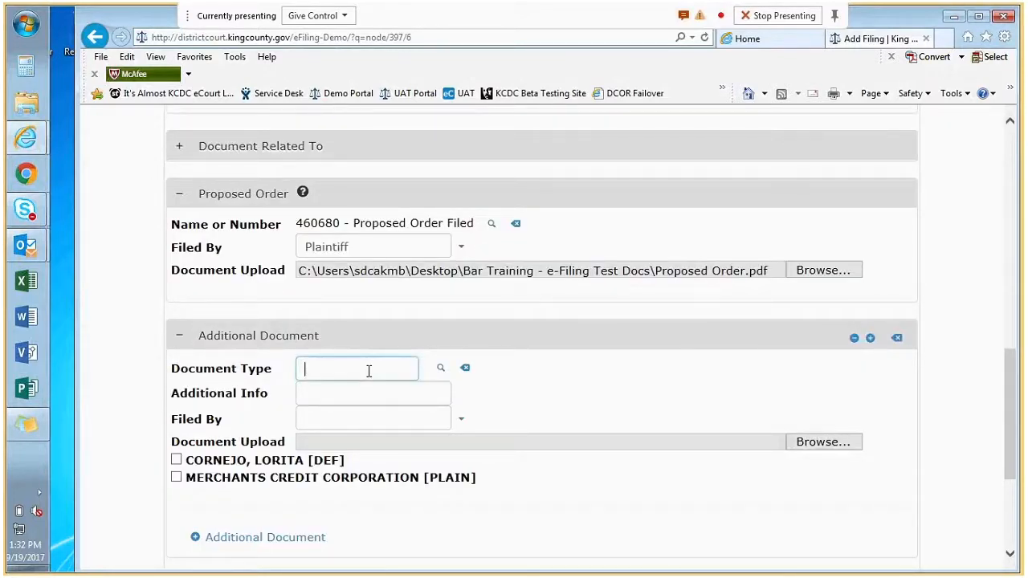
{"action": "type", "text": "ret"}
{"action": "type", "text": "urn"}
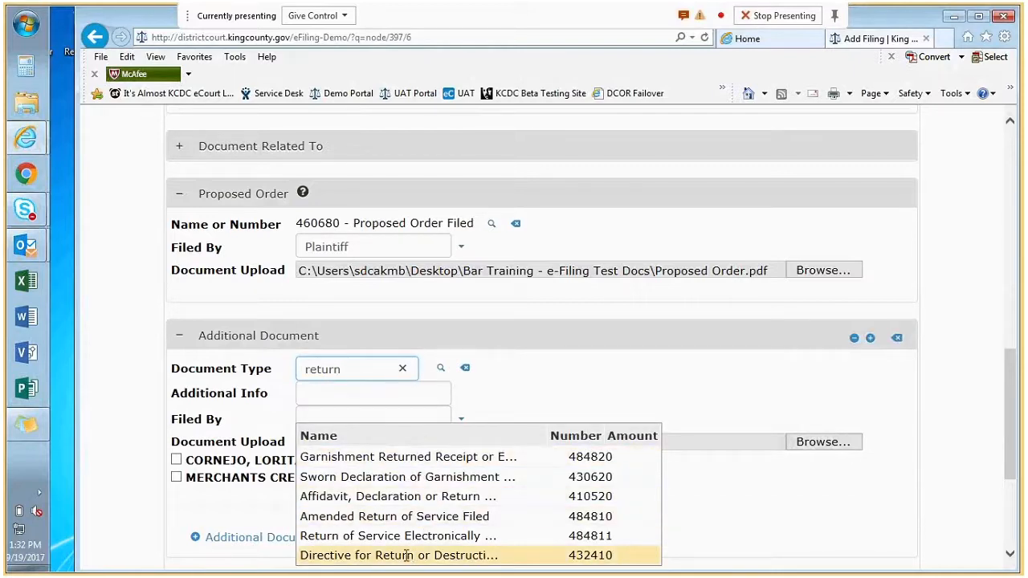
{"action": "left_click", "coordinate": [376, 495]}
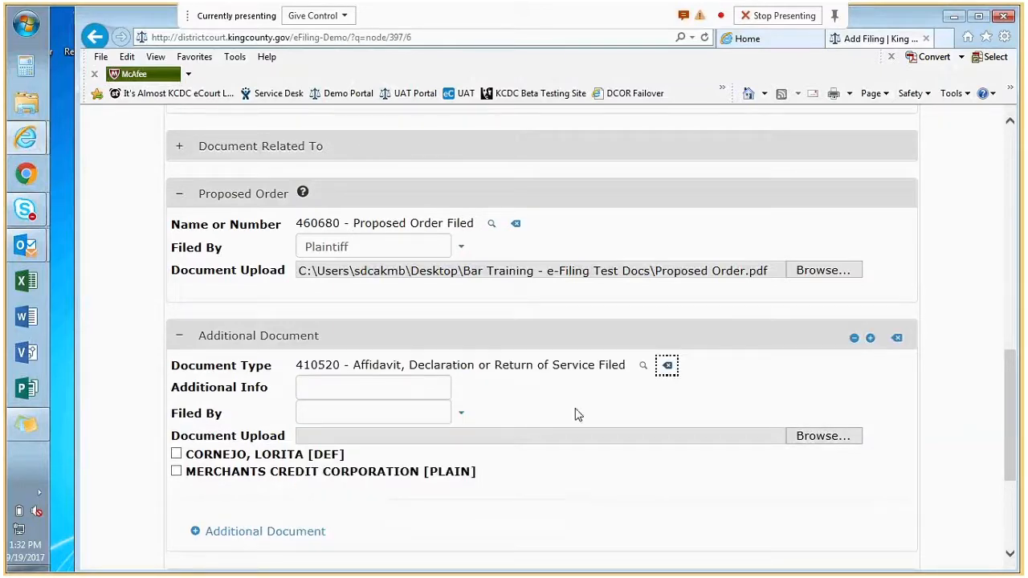
{"action": "left_click", "coordinate": [462, 416]}
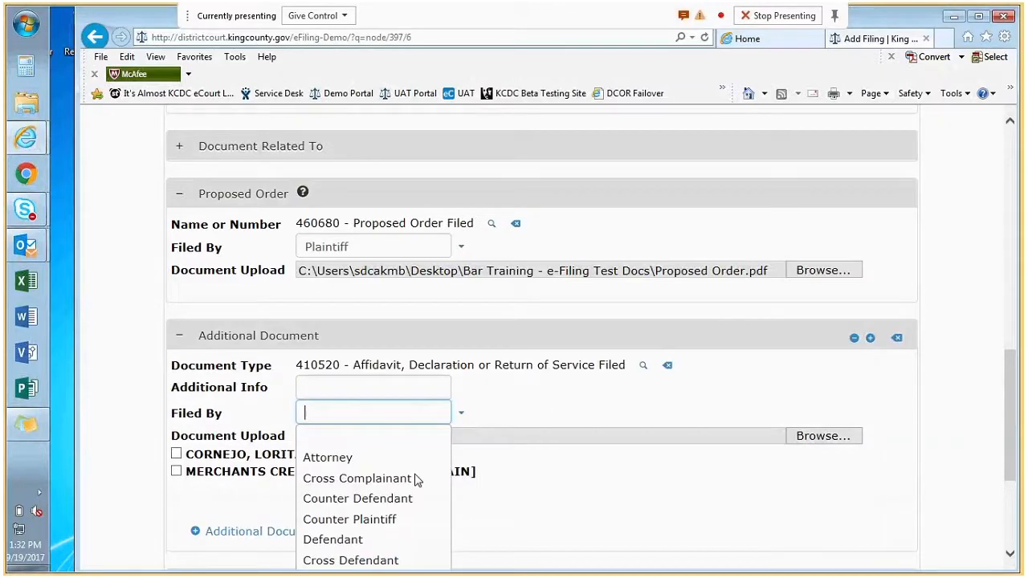
{"action": "scroll", "coordinate": [411, 476], "scroll_direction": "down", "scroll_amount": 2}
{"action": "left_click", "coordinate": [377, 510]}
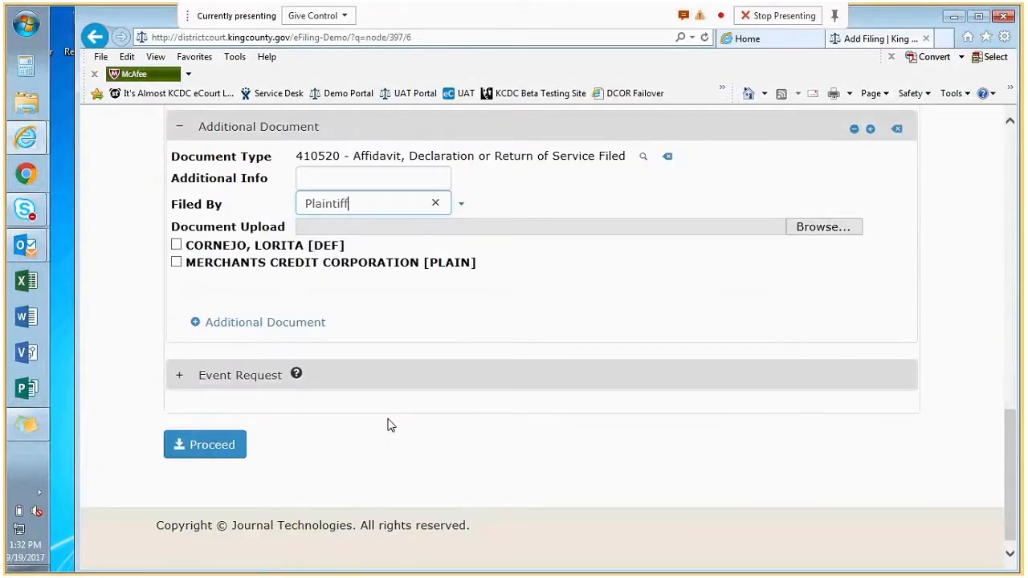
{"action": "left_click", "coordinate": [828, 229]}
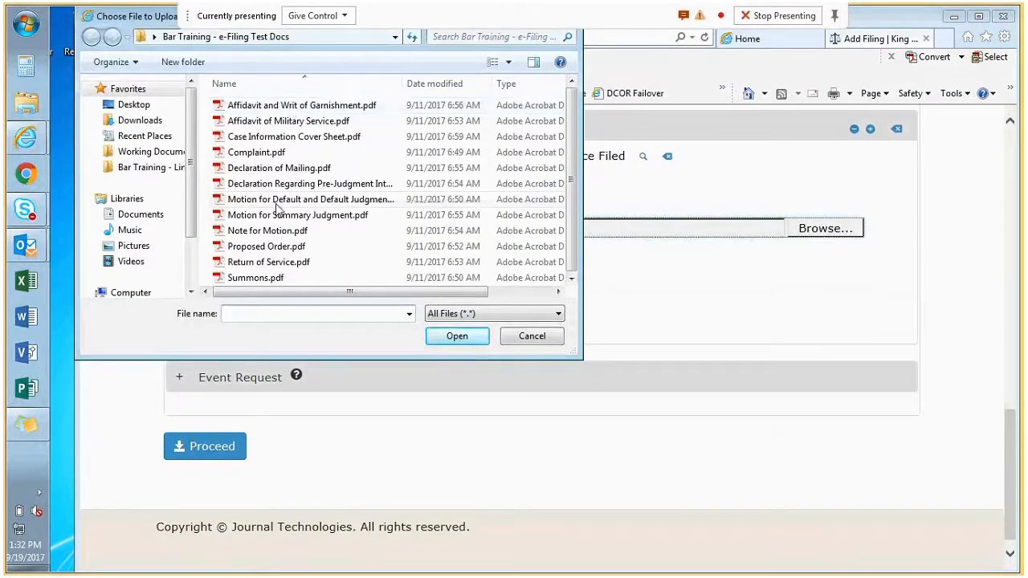
{"action": "left_click", "coordinate": [277, 265]}
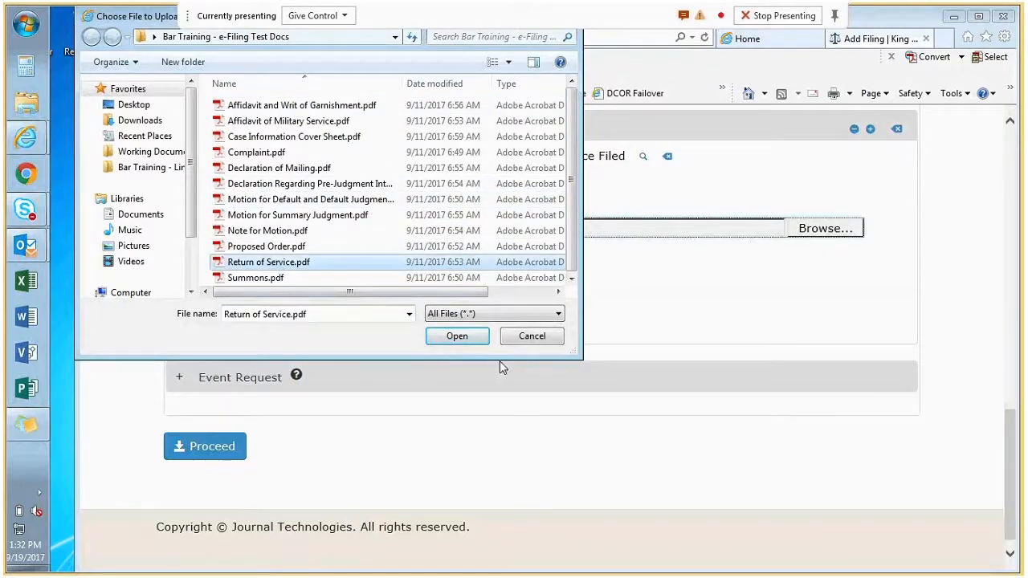
{"action": "left_click", "coordinate": [457, 337]}
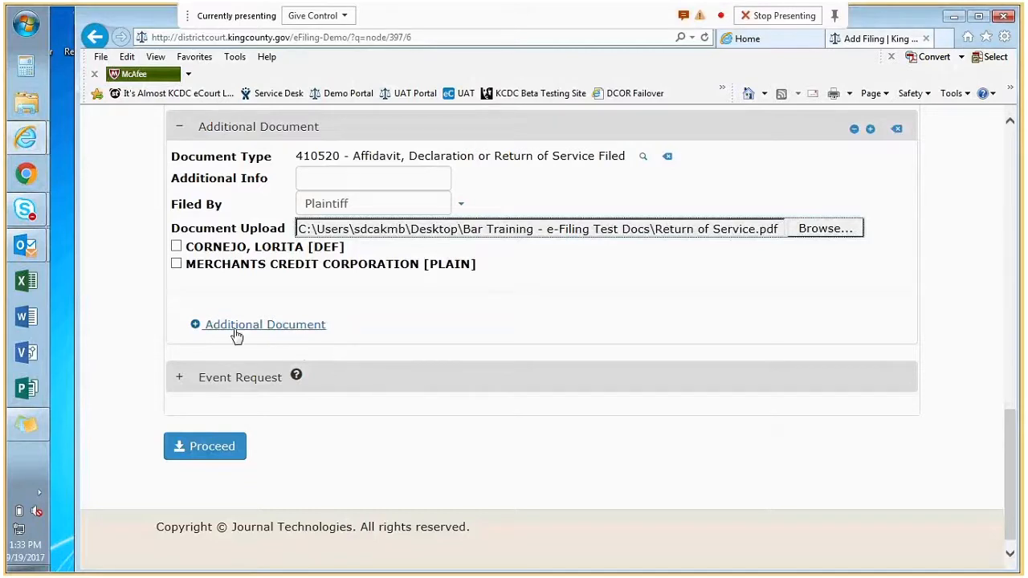
{"action": "left_click", "coordinate": [196, 326]}
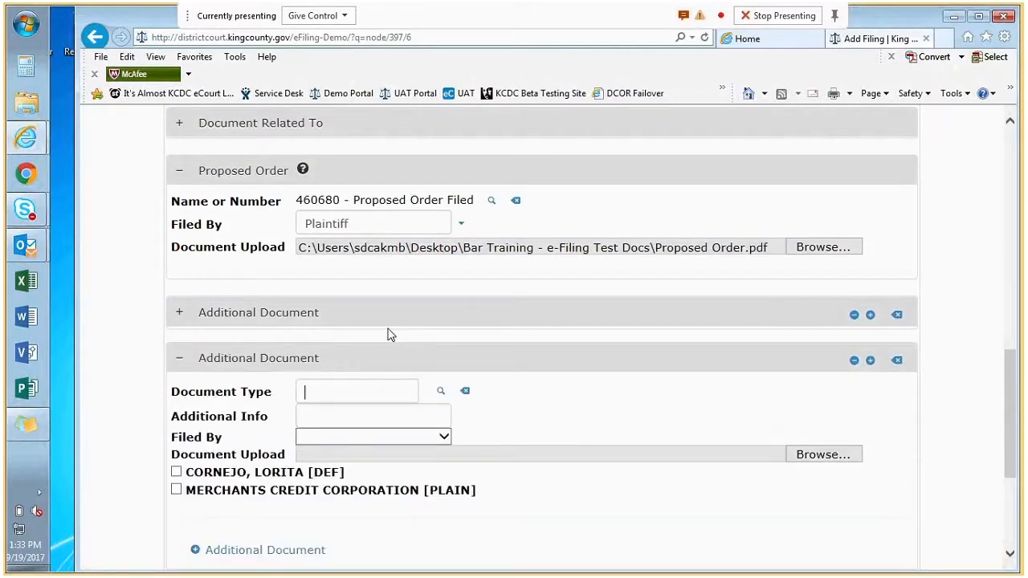
- Look up 'inte' to pick type 430662, set Plaintiff as filer, and upload the pre-judgment interest declaration
{"action": "scroll", "coordinate": [390, 387], "scroll_direction": "down", "scroll_amount": 1}
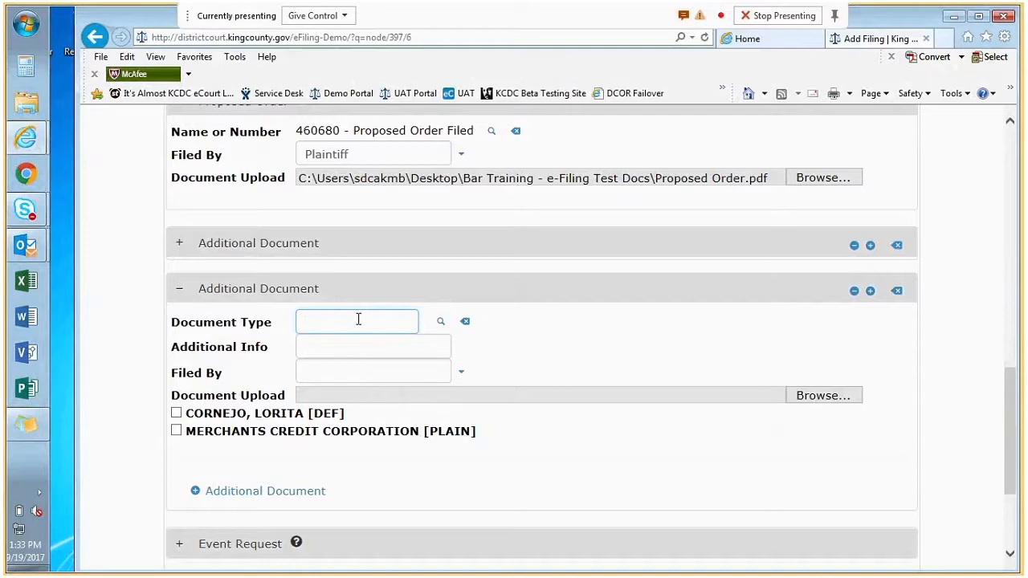
{"action": "type", "text": "inte"}
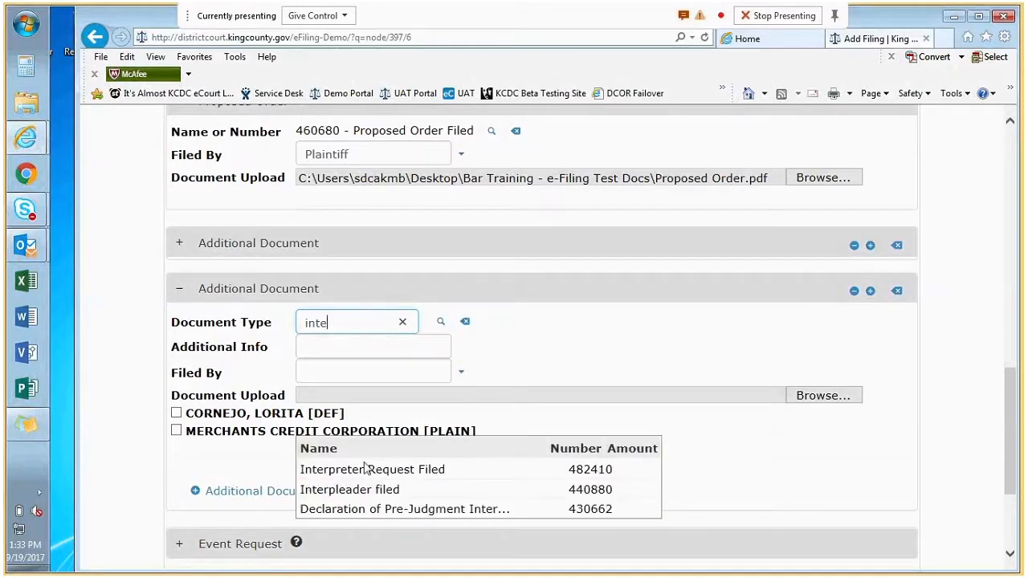
{"action": "left_click", "coordinate": [375, 509]}
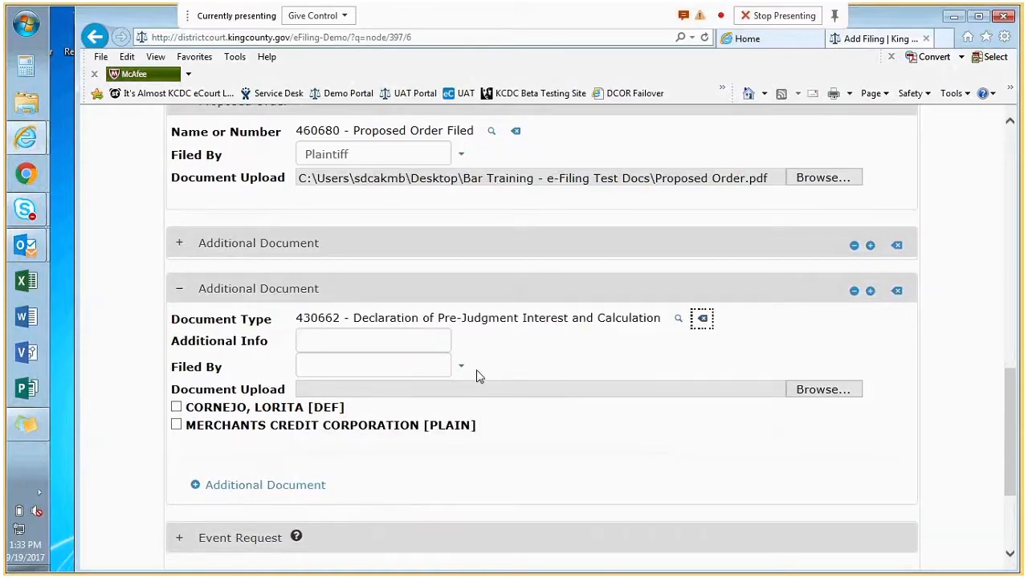
{"action": "left_click", "coordinate": [459, 367]}
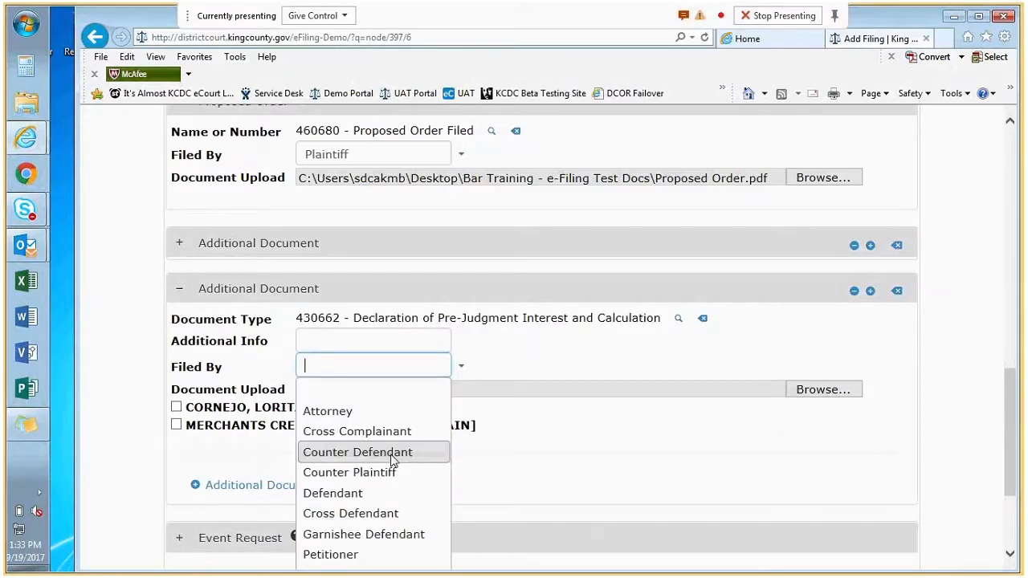
{"action": "scroll", "coordinate": [394, 460], "scroll_direction": "down", "scroll_amount": 1}
{"action": "left_click", "coordinate": [377, 507]}
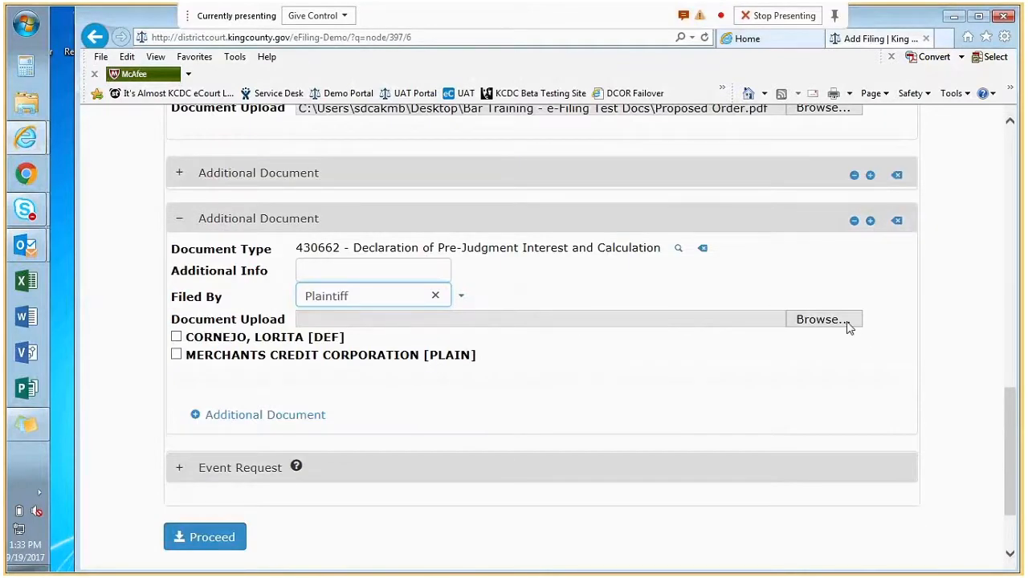
{"action": "left_click", "coordinate": [848, 324]}
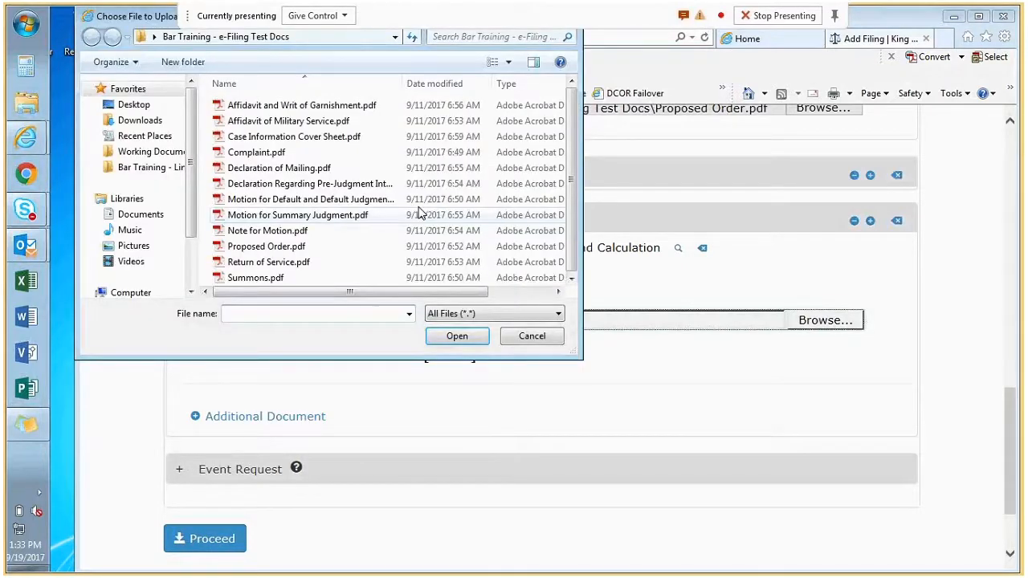
{"action": "left_click", "coordinate": [281, 184]}
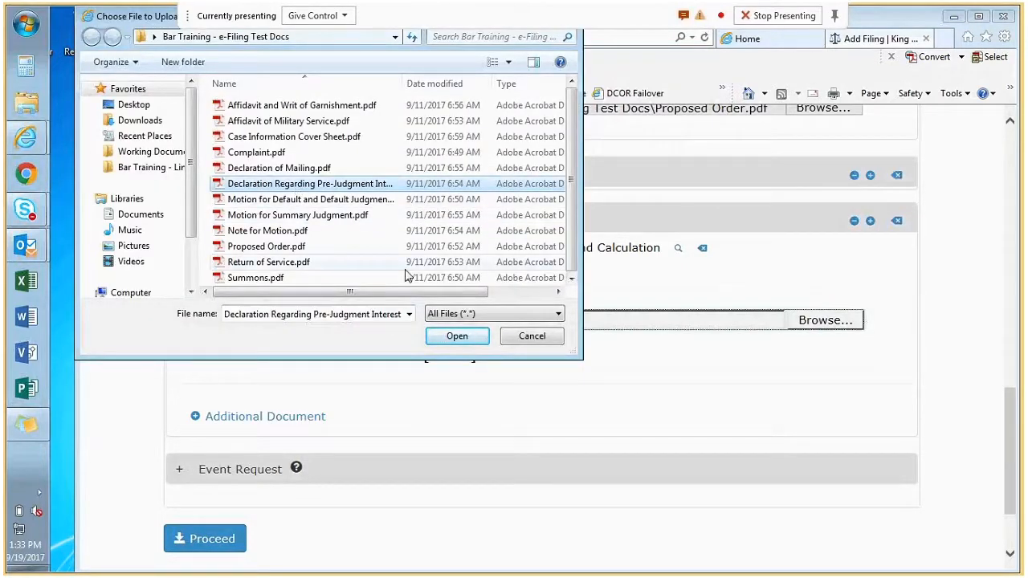
{"action": "left_click", "coordinate": [455, 336]}
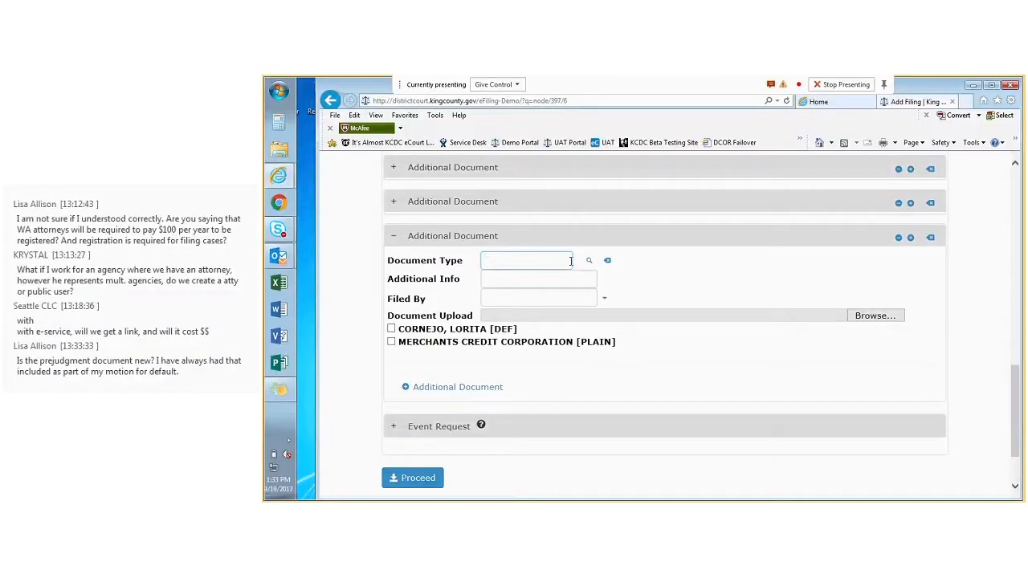
- Look up 'mili' to pick type 410310, set Plaintiff as filer, upload Affidavit of Military Service.pdf, and submit
{"action": "type", "text": "mili"}
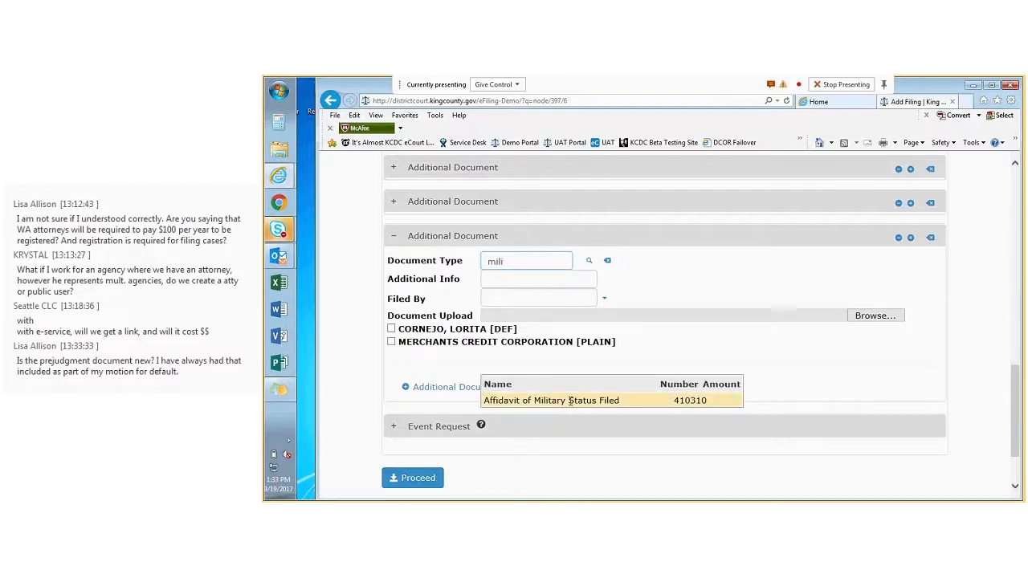
{"action": "left_click", "coordinate": [571, 400]}
{"action": "left_click", "coordinate": [606, 294]}
{"action": "left_click", "coordinate": [542, 448]}
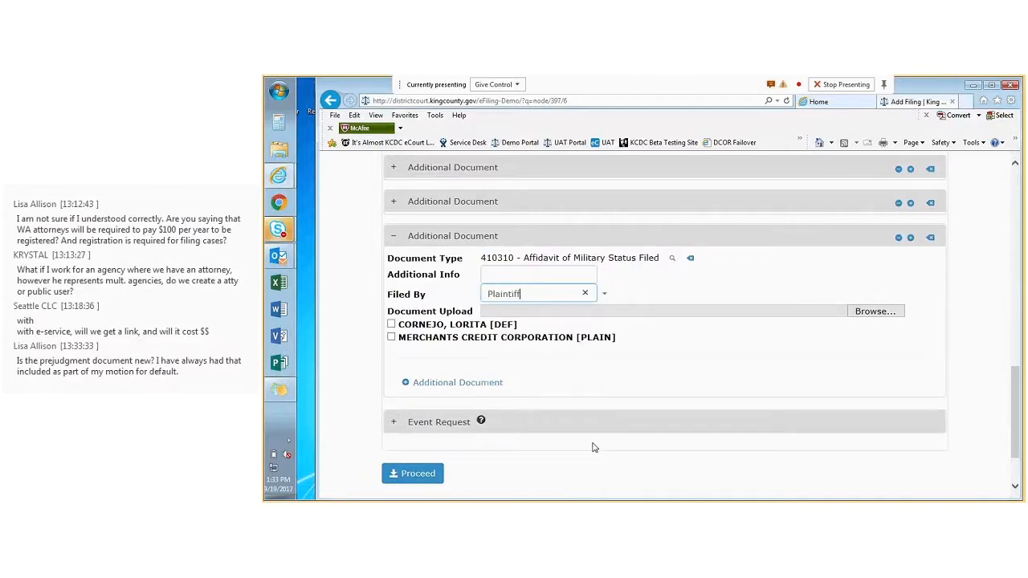
{"action": "left_click", "coordinate": [876, 312]}
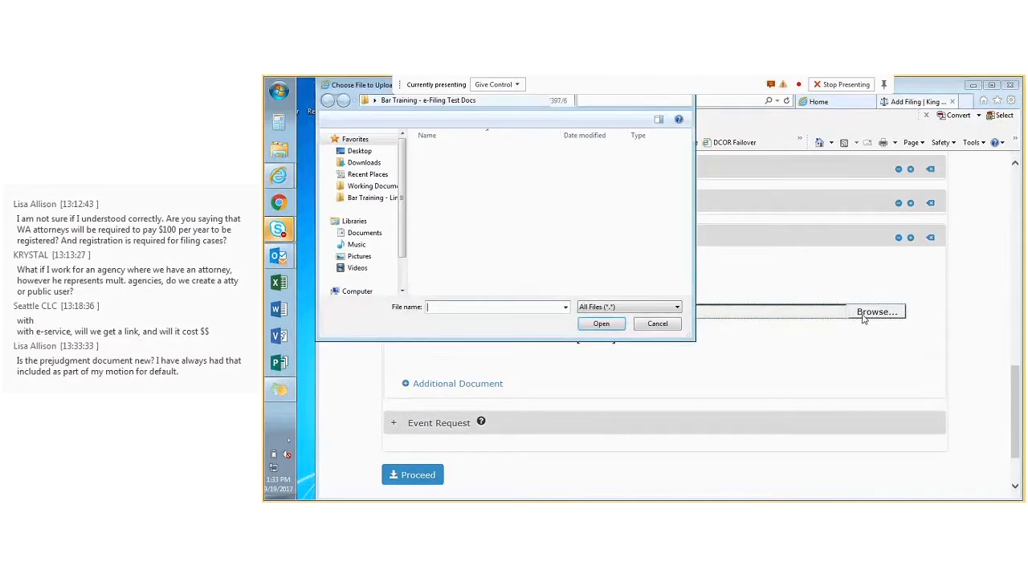
{"action": "left_click", "coordinate": [474, 163]}
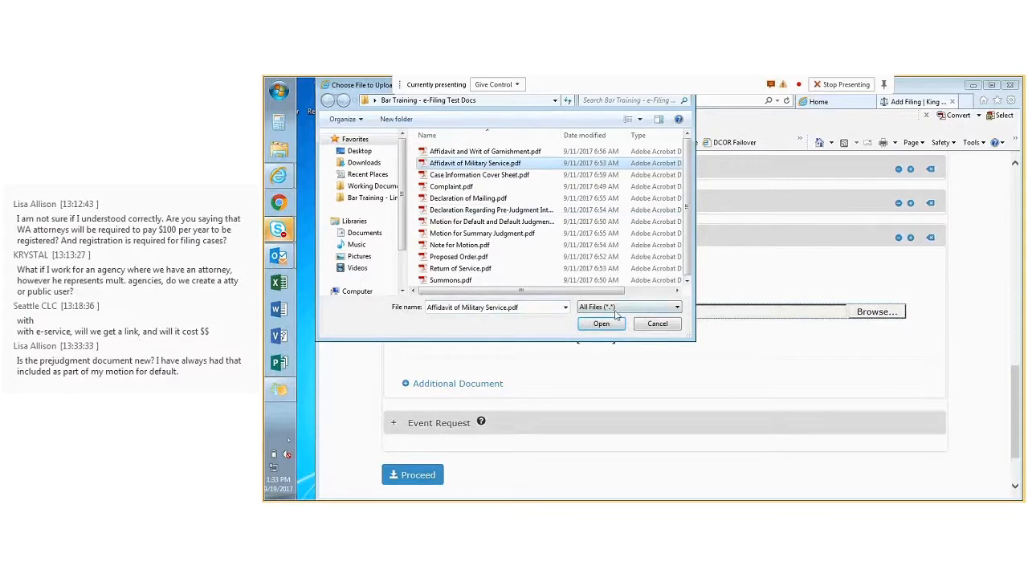
{"action": "left_click", "coordinate": [609, 325]}
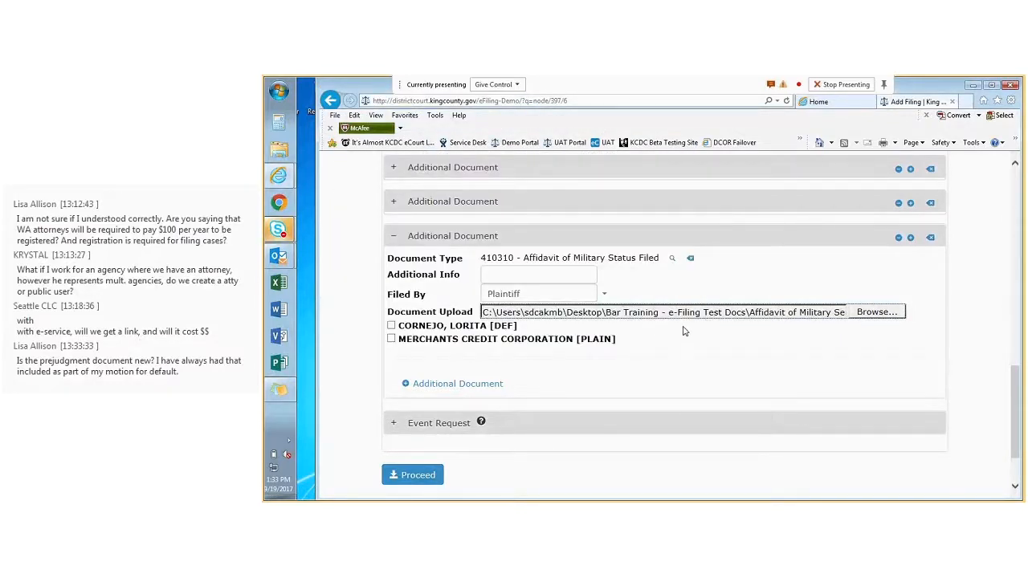
{"action": "left_click", "coordinate": [819, 369]}
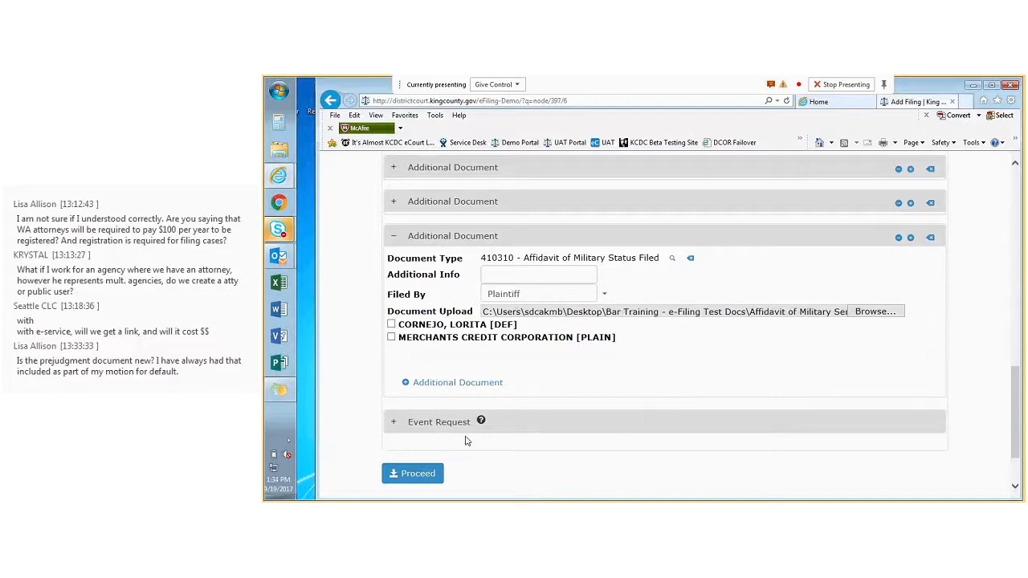
{"action": "left_click", "coordinate": [408, 474]}
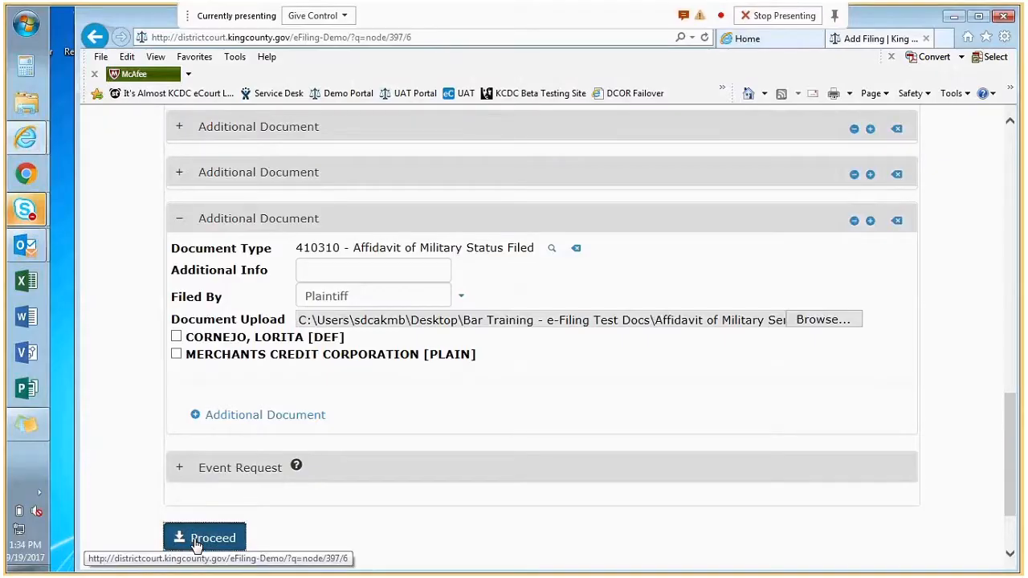
- Submit again, then scroll past the Formal Proof of Claim notices and add a fourth document entry
{"action": "left_click", "coordinate": [196, 543]}
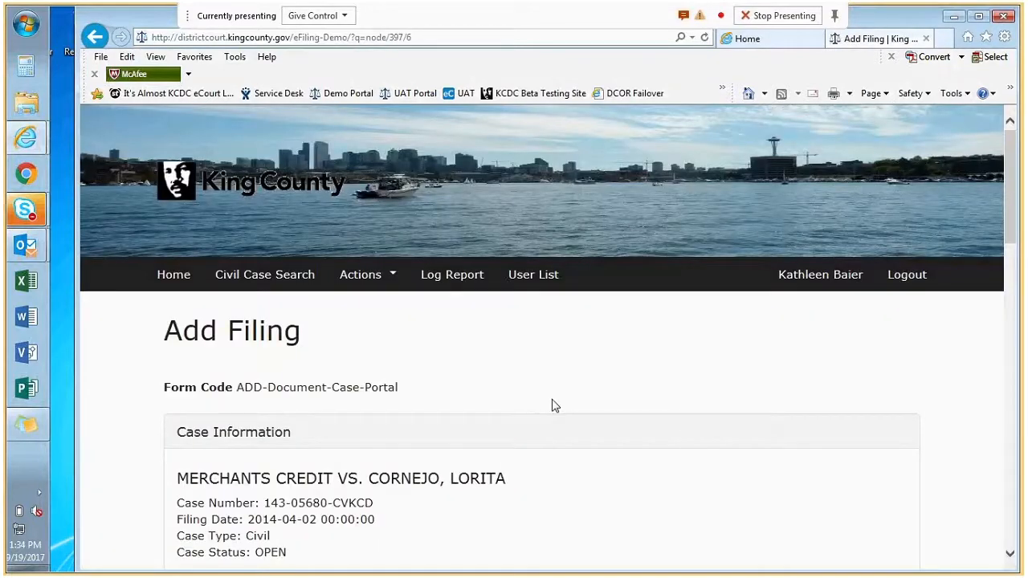
{"action": "scroll", "coordinate": [552, 406], "scroll_direction": "down", "scroll_amount": 3}
{"action": "scroll", "coordinate": [562, 370], "scroll_direction": "down", "scroll_amount": 1}
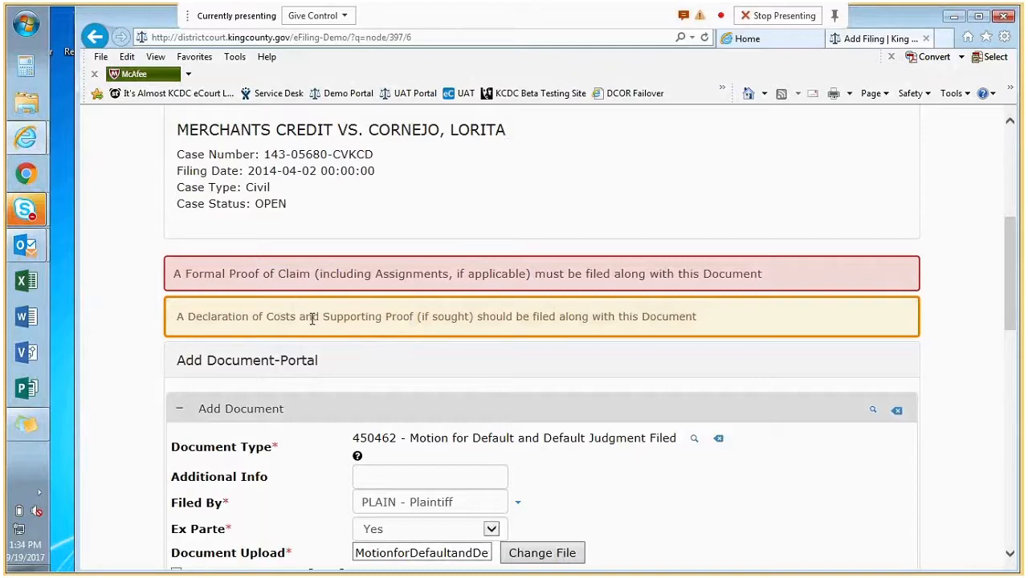
{"action": "scroll", "coordinate": [312, 319], "scroll_direction": "down", "scroll_amount": 3}
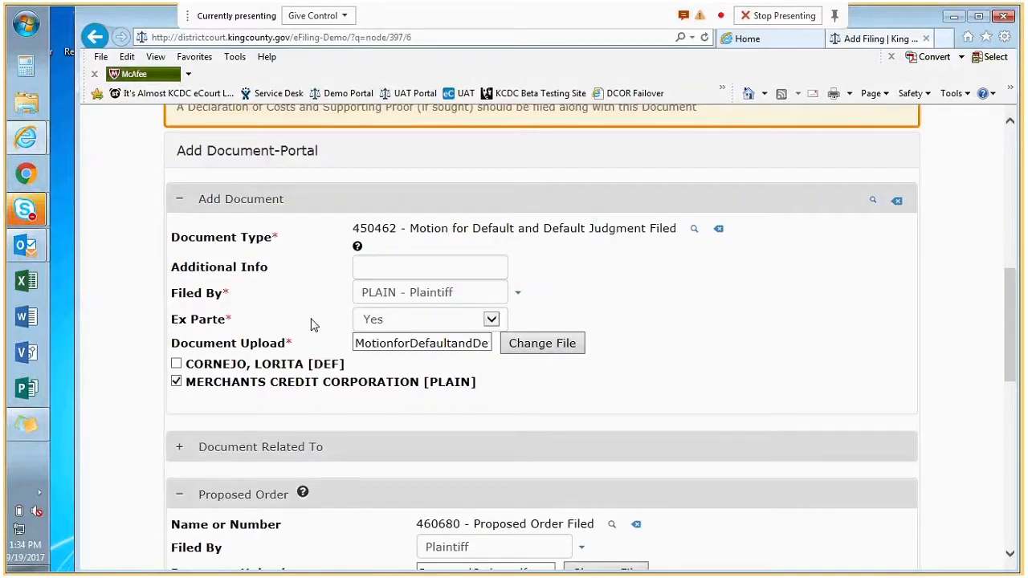
{"action": "scroll", "coordinate": [312, 323], "scroll_direction": "down", "scroll_amount": 10}
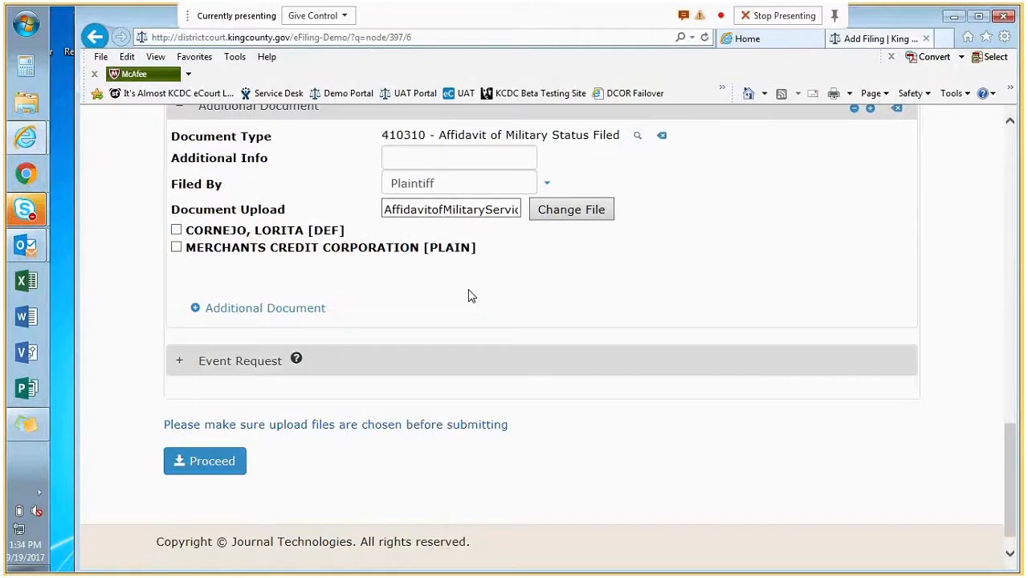
{"action": "left_click", "coordinate": [196, 310]}
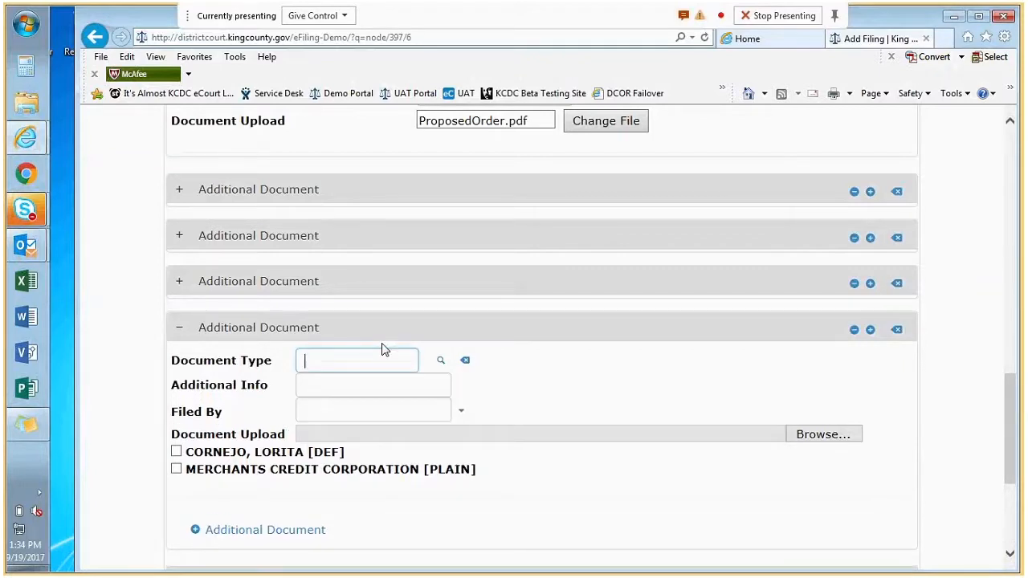
- Add Note for Motion.pdf as a Plaintiff-filed Proof of Claim Filed and submit, creating File_50
{"action": "type", "text": "proof"}
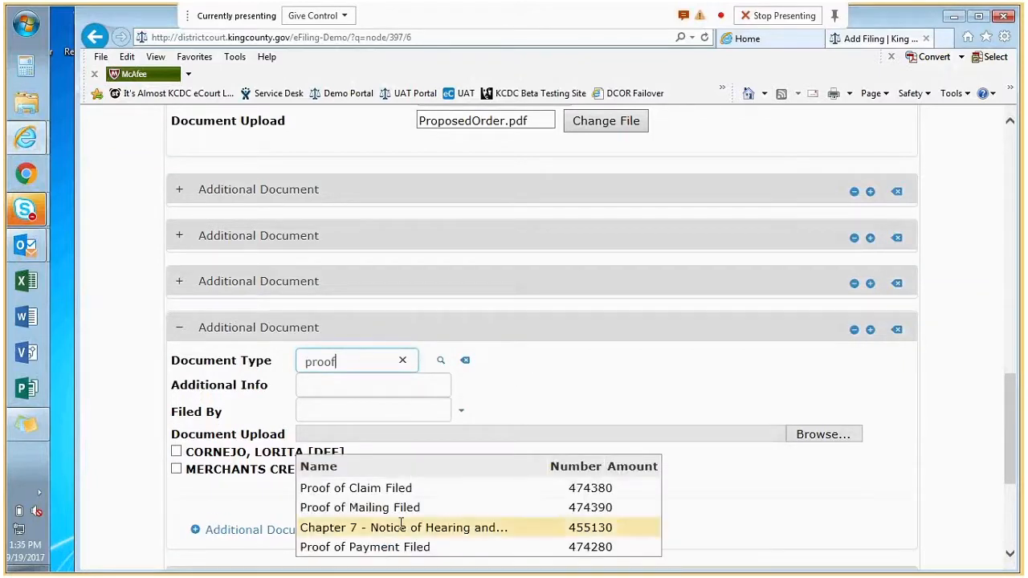
{"action": "left_click", "coordinate": [358, 487]}
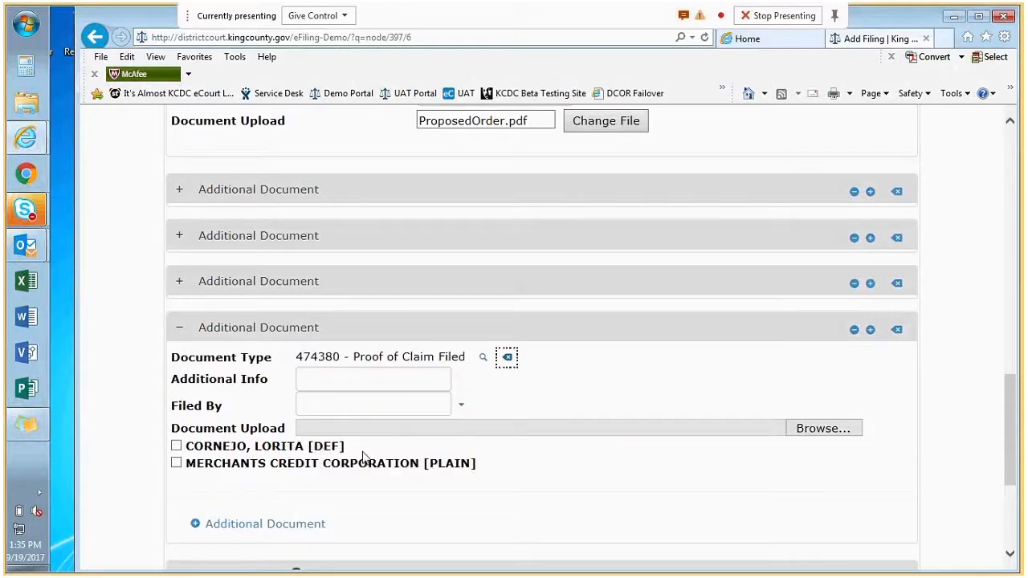
{"action": "left_click", "coordinate": [458, 411]}
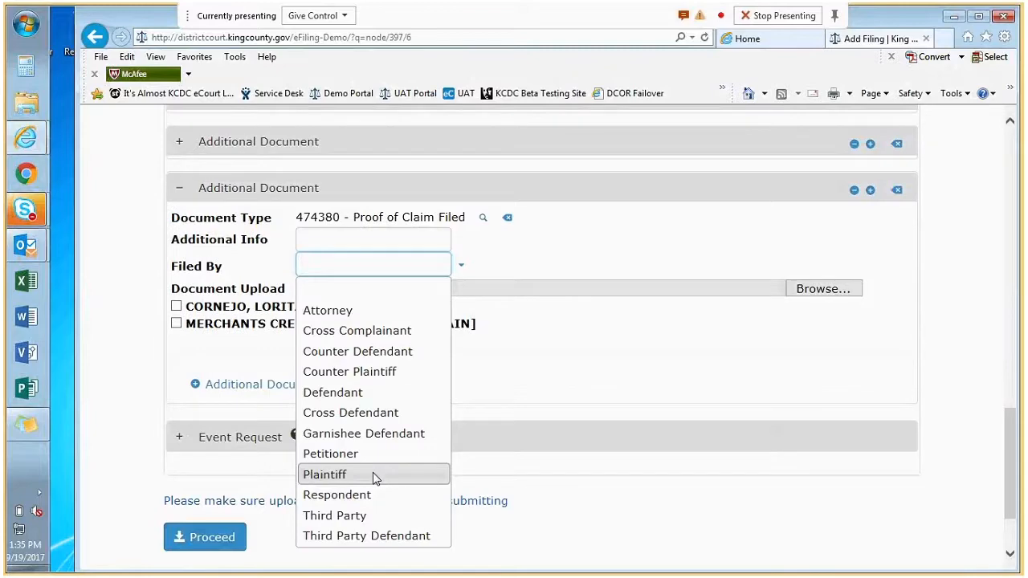
{"action": "left_click", "coordinate": [372, 474]}
{"action": "left_click", "coordinate": [832, 295]}
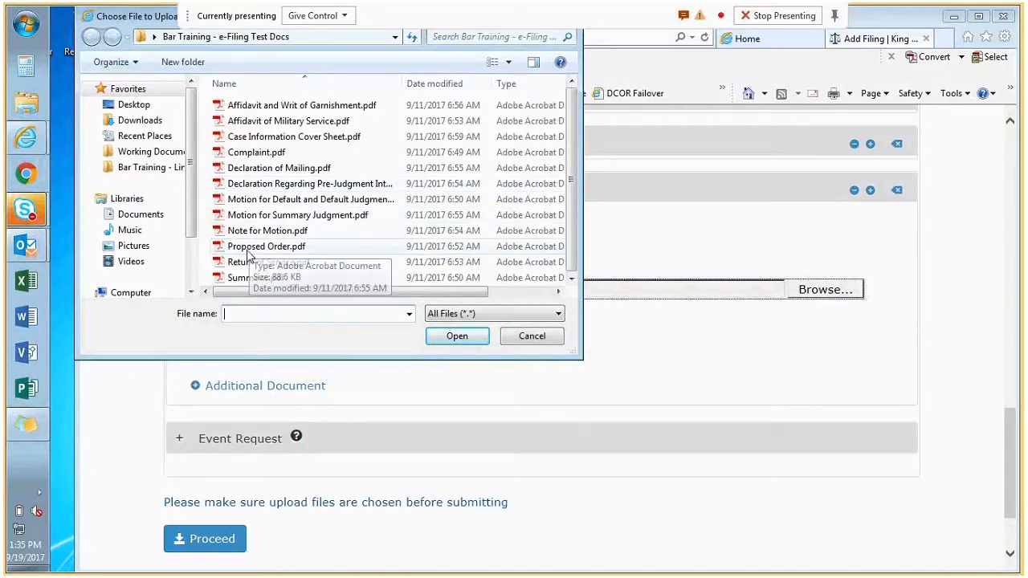
{"action": "left_click", "coordinate": [247, 252]}
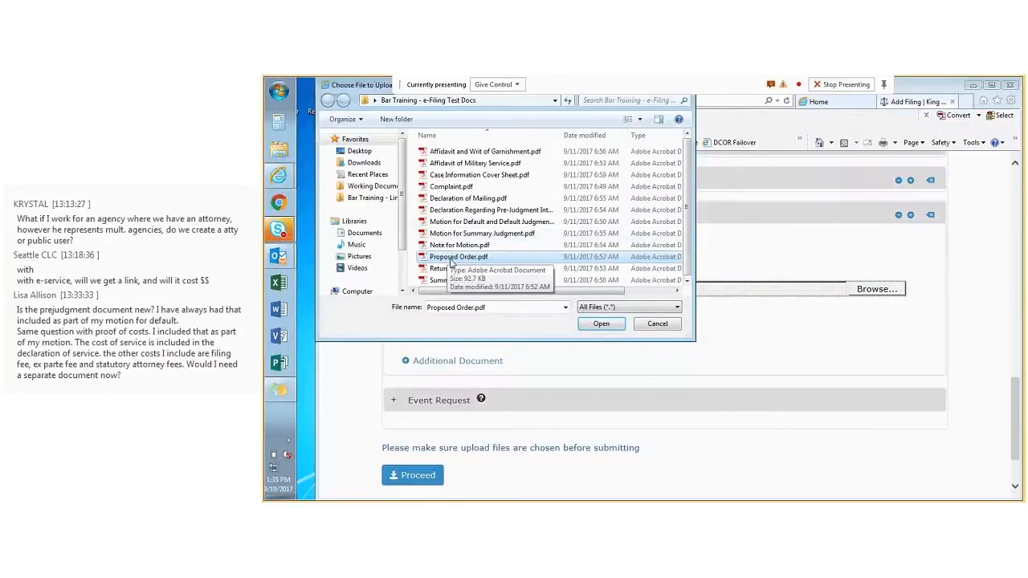
{"action": "left_click", "coordinate": [265, 231]}
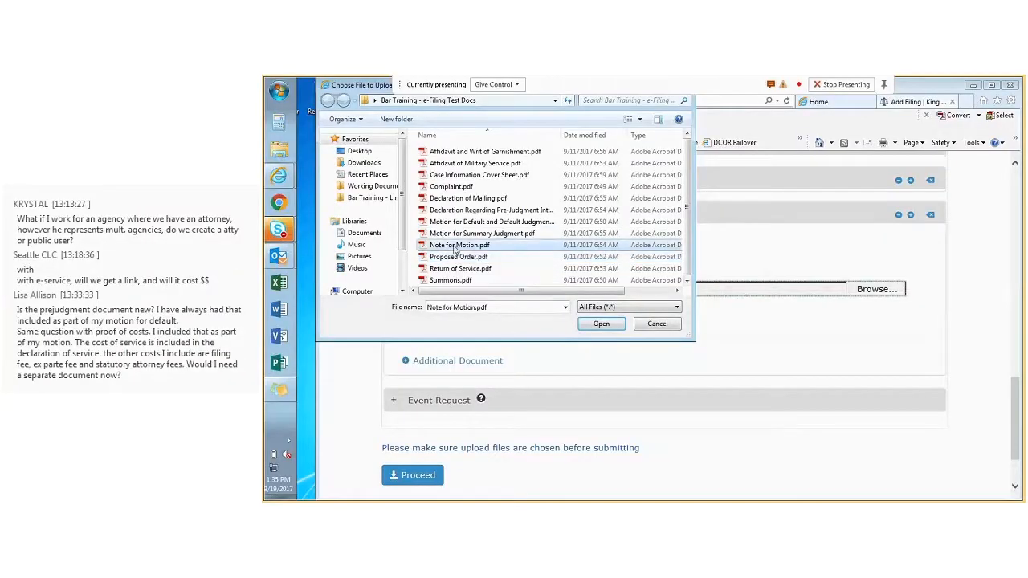
{"action": "left_click", "coordinate": [599, 324]}
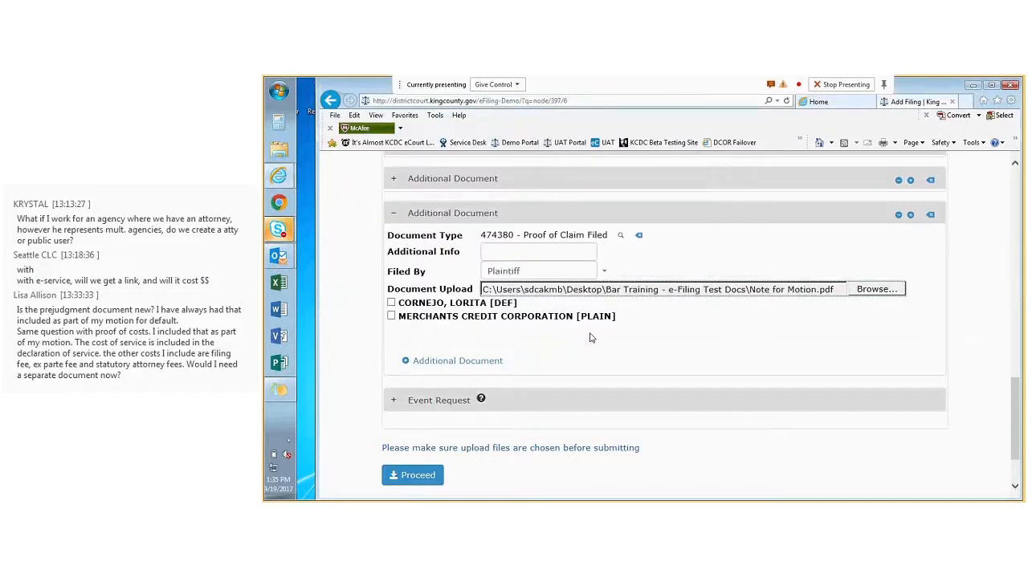
{"action": "left_click", "coordinate": [404, 480]}
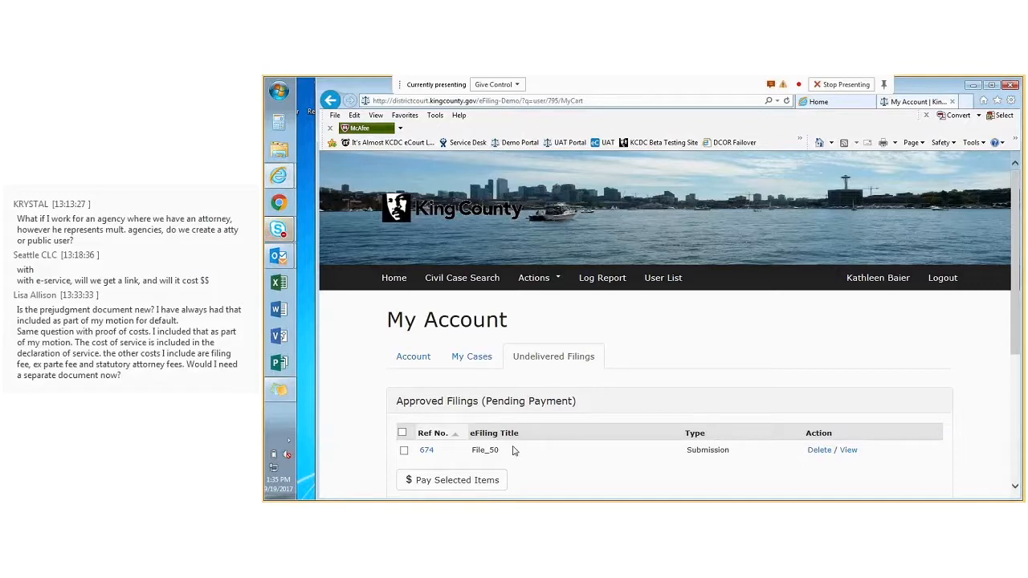
{"action": "scroll", "coordinate": [514, 451], "scroll_direction": "down", "scroll_amount": 1}
{"action": "double_click", "coordinate": [506, 400]}
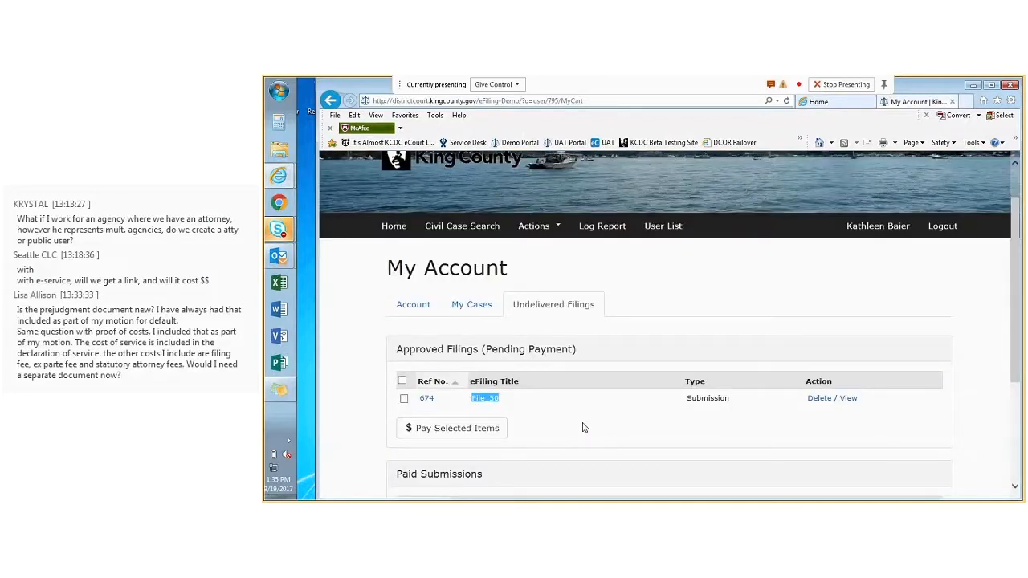
{"action": "left_click", "coordinate": [586, 427]}
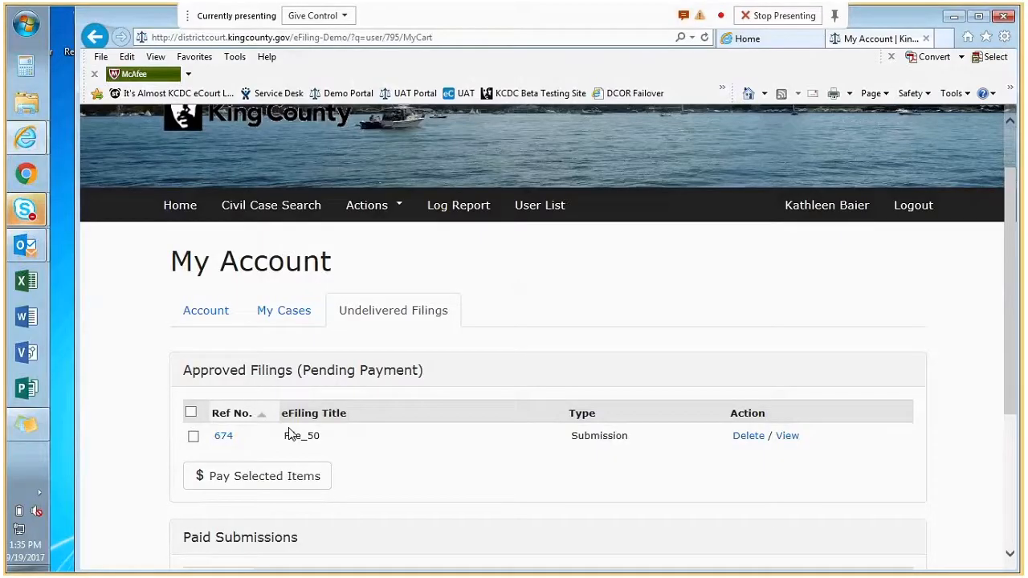
{"action": "left_click", "coordinate": [392, 210]}
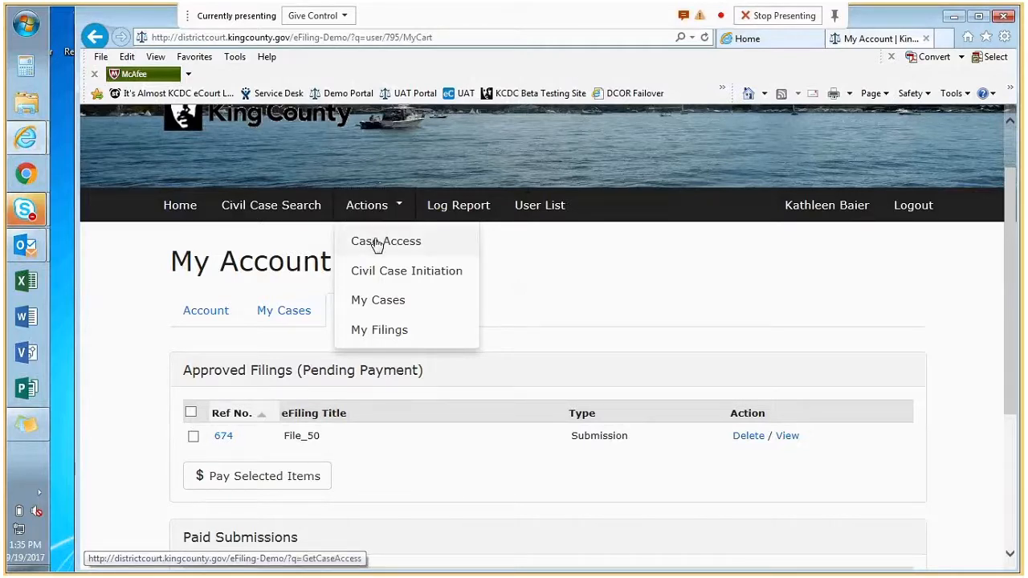
- Search civil cases for case number 17civ00723 and open the 17CIV00723KCX summary
{"action": "left_click", "coordinate": [291, 214]}
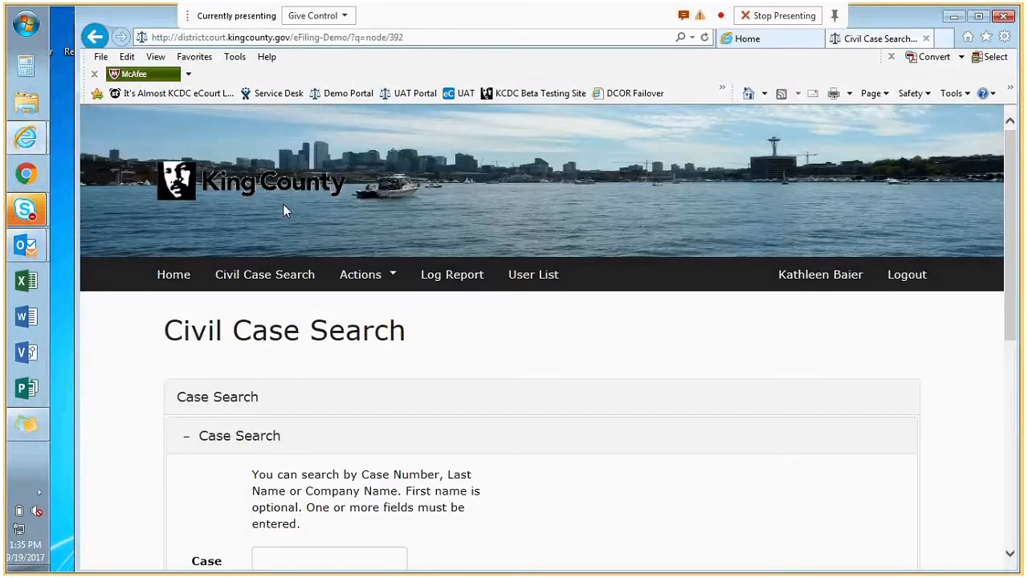
{"action": "scroll", "coordinate": [380, 346], "scroll_direction": "down", "scroll_amount": 2}
{"action": "scroll", "coordinate": [381, 345], "scroll_direction": "down", "scroll_amount": 4}
{"action": "left_click", "coordinate": [337, 281]}
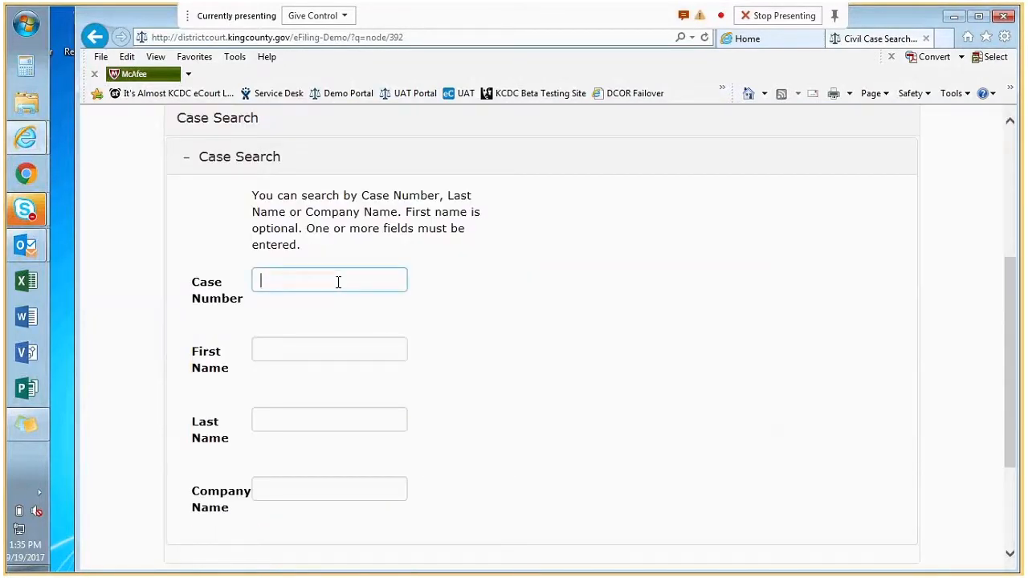
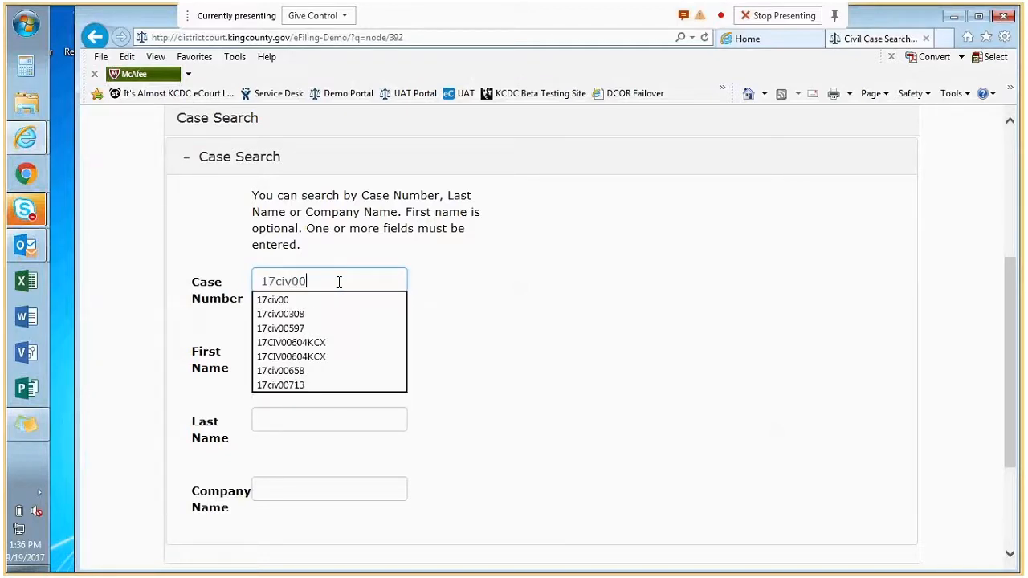
{"action": "key", "text": "Return"}
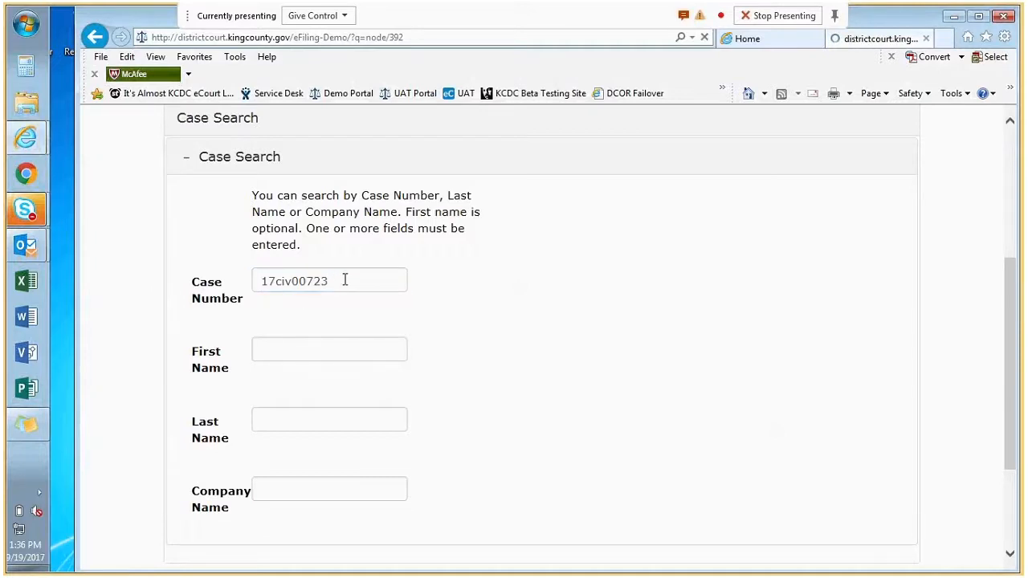
{"action": "scroll", "coordinate": [532, 313], "scroll_direction": "down", "scroll_amount": 2}
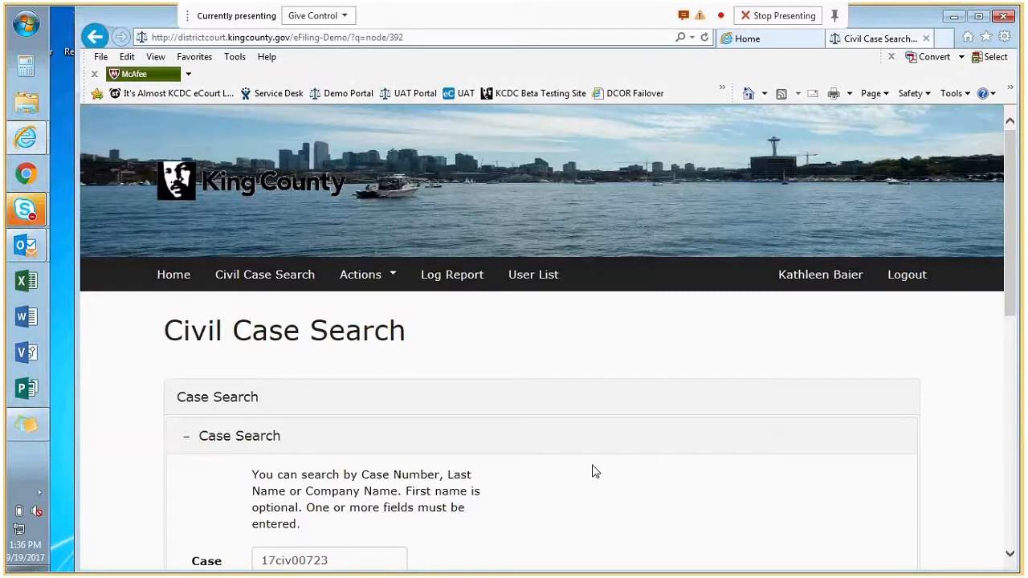
{"action": "scroll", "coordinate": [594, 471], "scroll_direction": "down", "scroll_amount": 5}
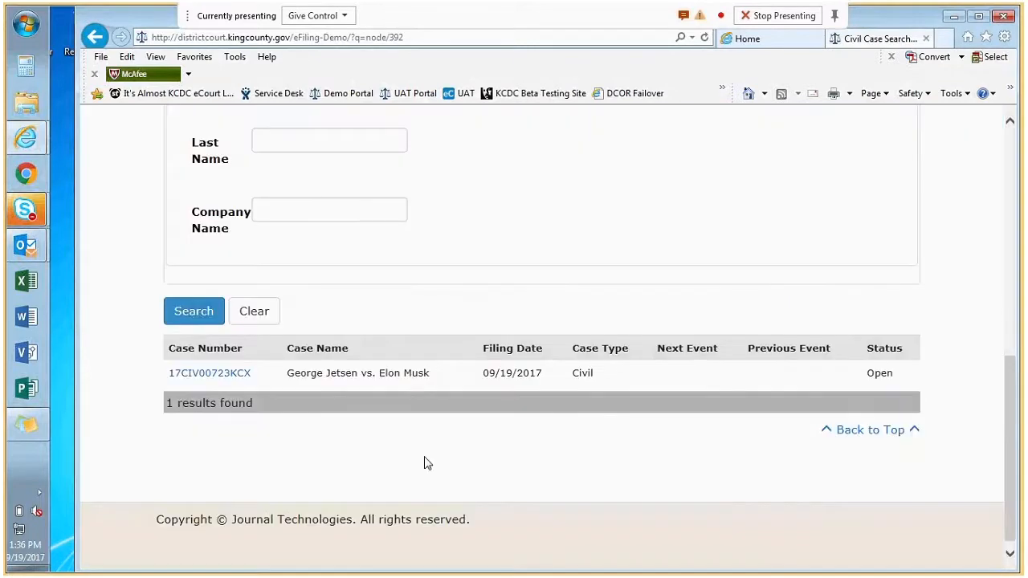
{"action": "left_click", "coordinate": [223, 377]}
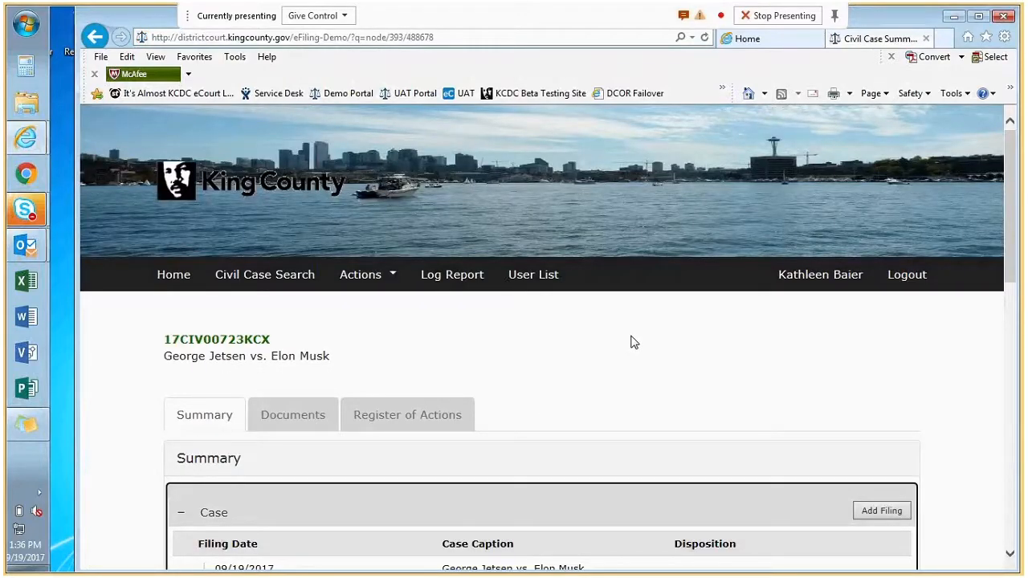
{"action": "scroll", "coordinate": [631, 336], "scroll_direction": "down", "scroll_amount": 1}
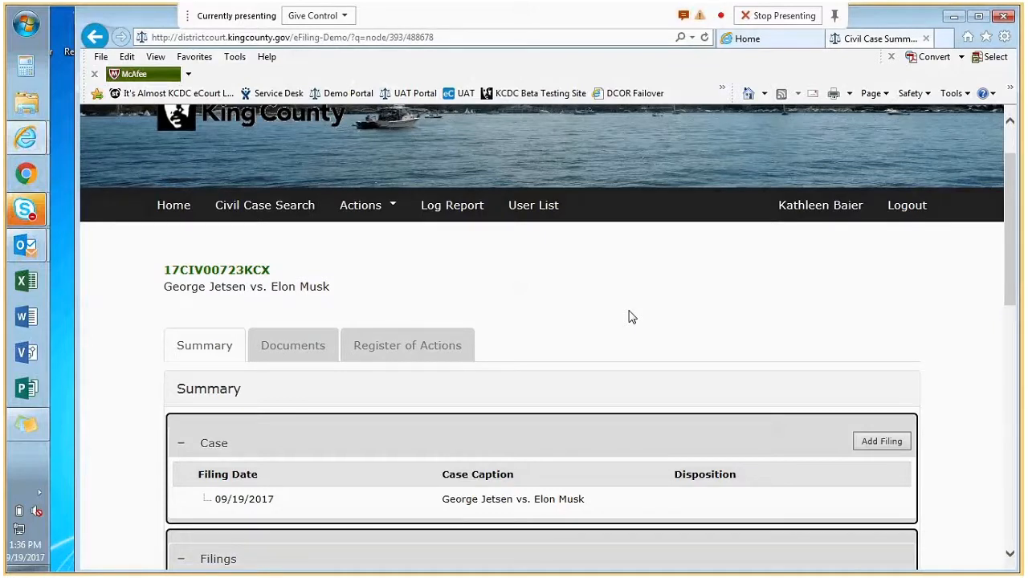
{"action": "scroll", "coordinate": [619, 317], "scroll_direction": "down", "scroll_amount": 1}
{"action": "left_click", "coordinate": [222, 289]}
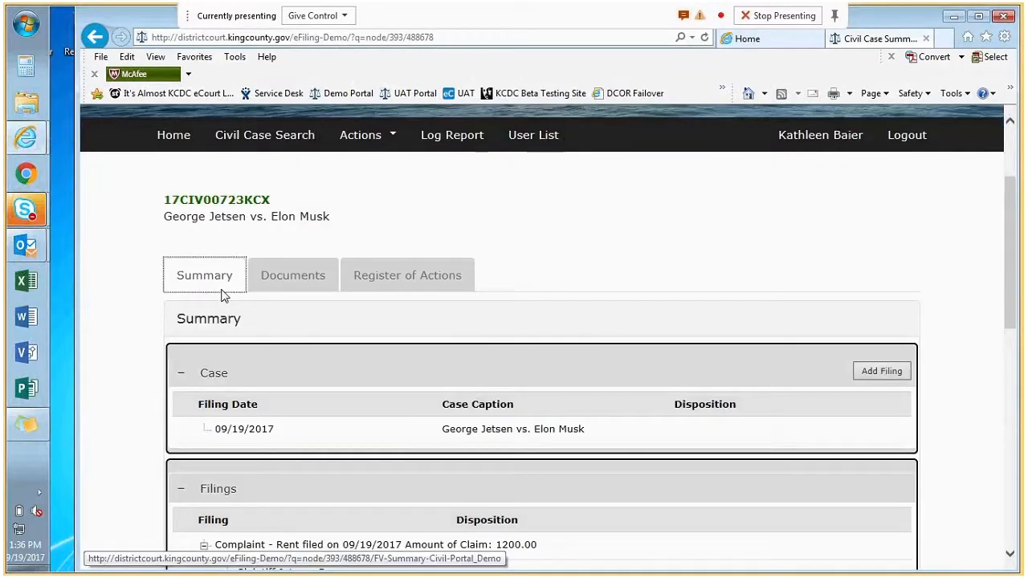
{"action": "scroll", "coordinate": [342, 367], "scroll_direction": "down", "scroll_amount": 1}
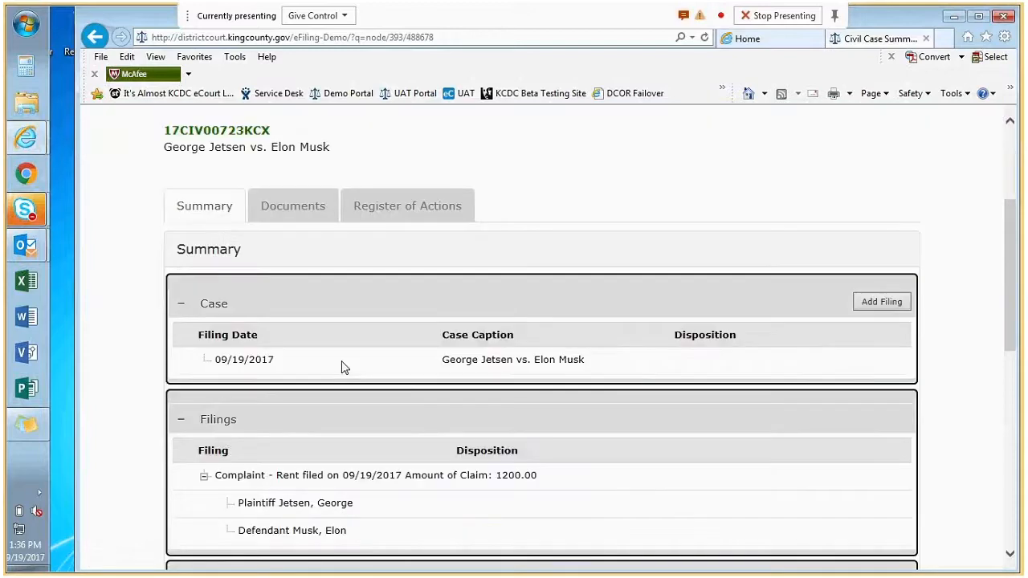
{"action": "scroll", "coordinate": [342, 367], "scroll_direction": "down", "scroll_amount": 1}
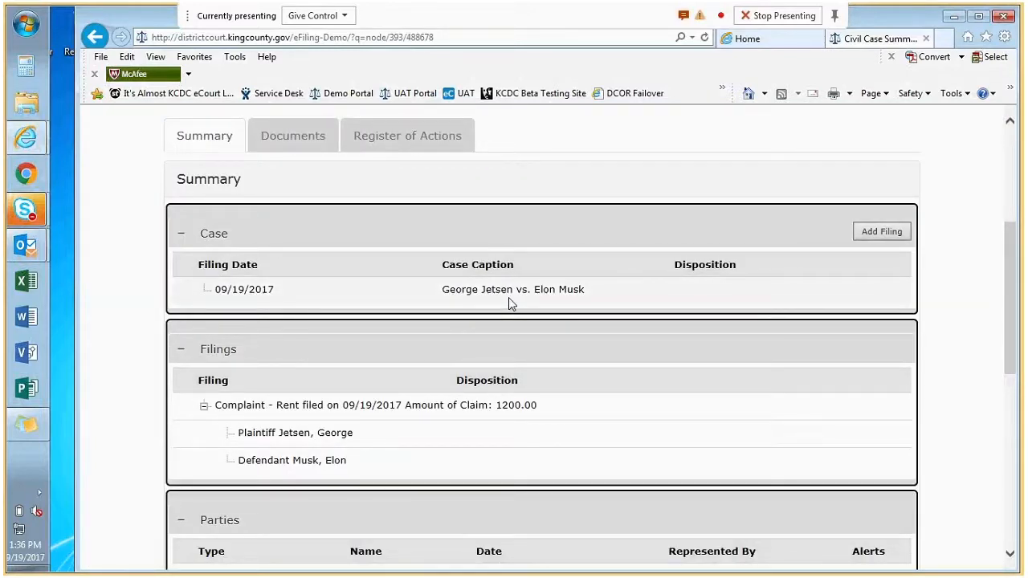
{"action": "scroll", "coordinate": [509, 304], "scroll_direction": "down", "scroll_amount": 1}
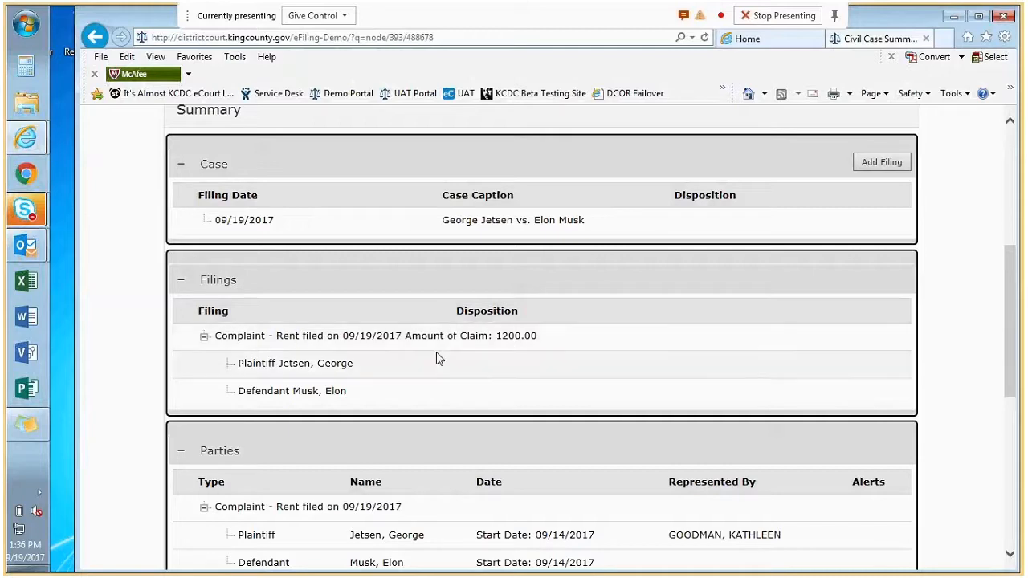
{"action": "scroll", "coordinate": [439, 358], "scroll_direction": "down", "scroll_amount": 1}
{"action": "scroll", "coordinate": [438, 358], "scroll_direction": "down", "scroll_amount": 1}
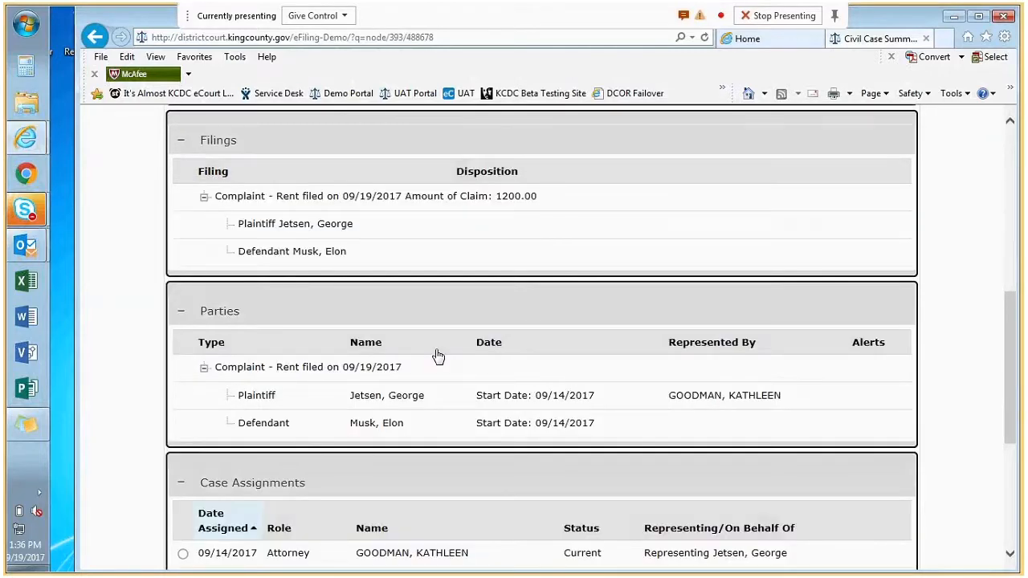
{"action": "scroll", "coordinate": [438, 358], "scroll_direction": "down", "scroll_amount": 1}
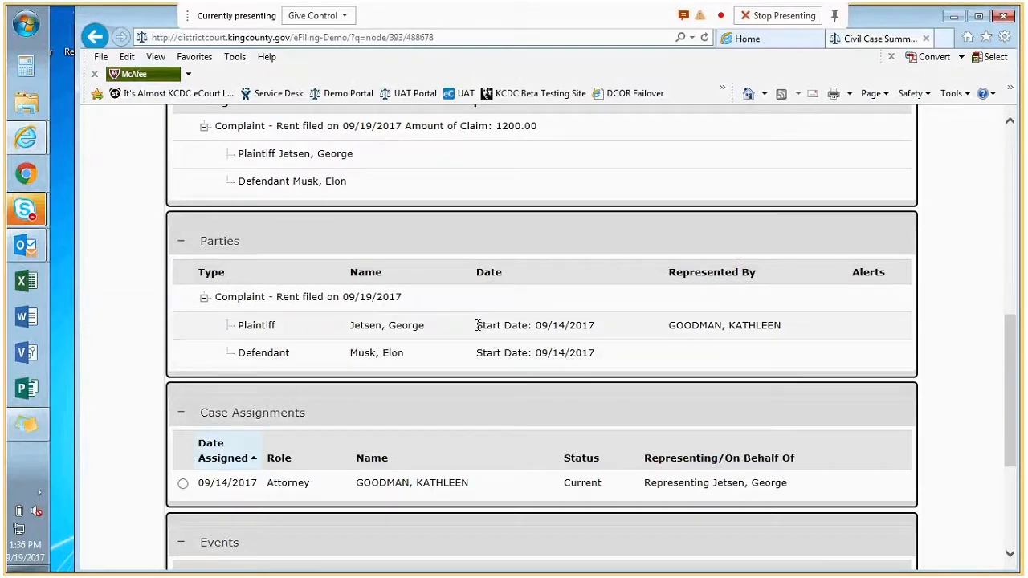
{"action": "scroll", "coordinate": [436, 354], "scroll_direction": "down", "scroll_amount": 2}
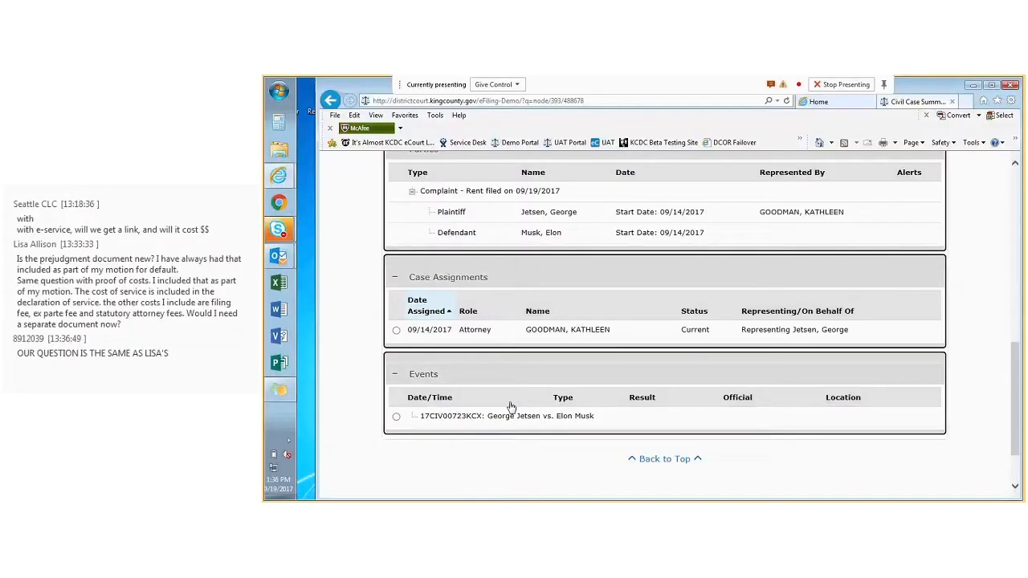
{"action": "scroll", "coordinate": [510, 406], "scroll_direction": "up", "scroll_amount": 5}
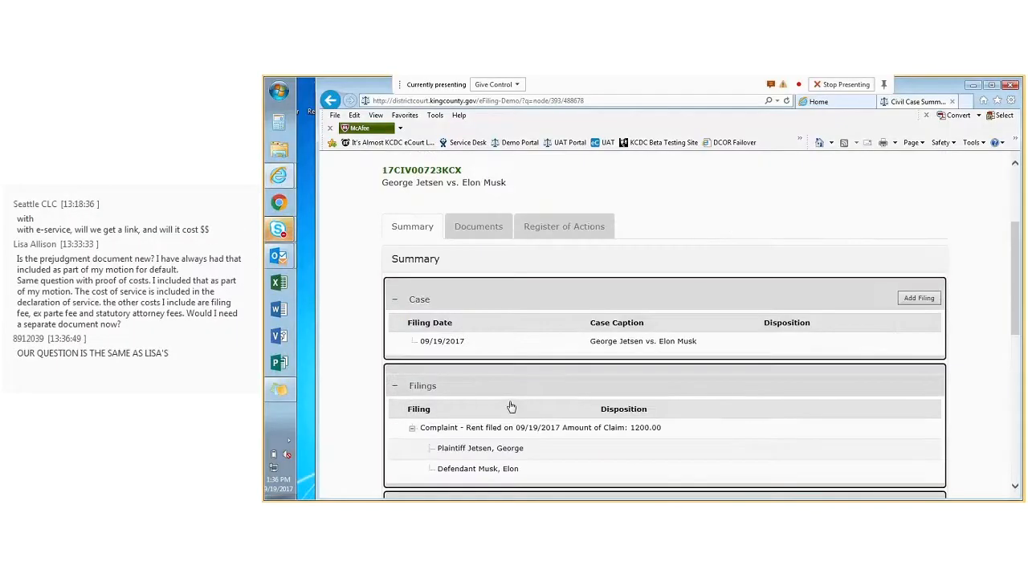
{"action": "scroll", "coordinate": [511, 406], "scroll_direction": "up", "scroll_amount": 1}
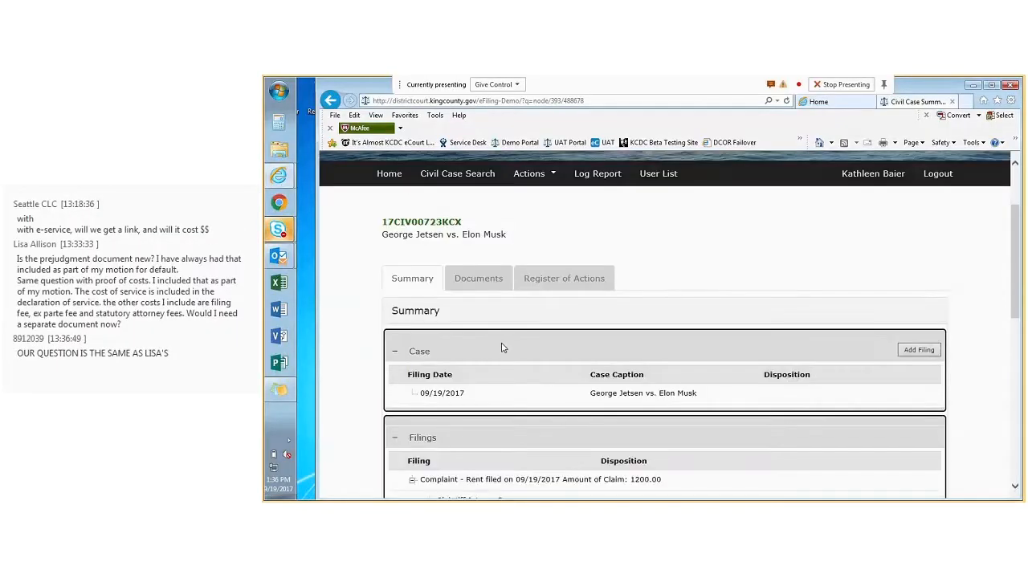
- Show the case's Documents list, with the accepted Summons and Complaint filed 09/19/2017
{"action": "left_click", "coordinate": [477, 282]}
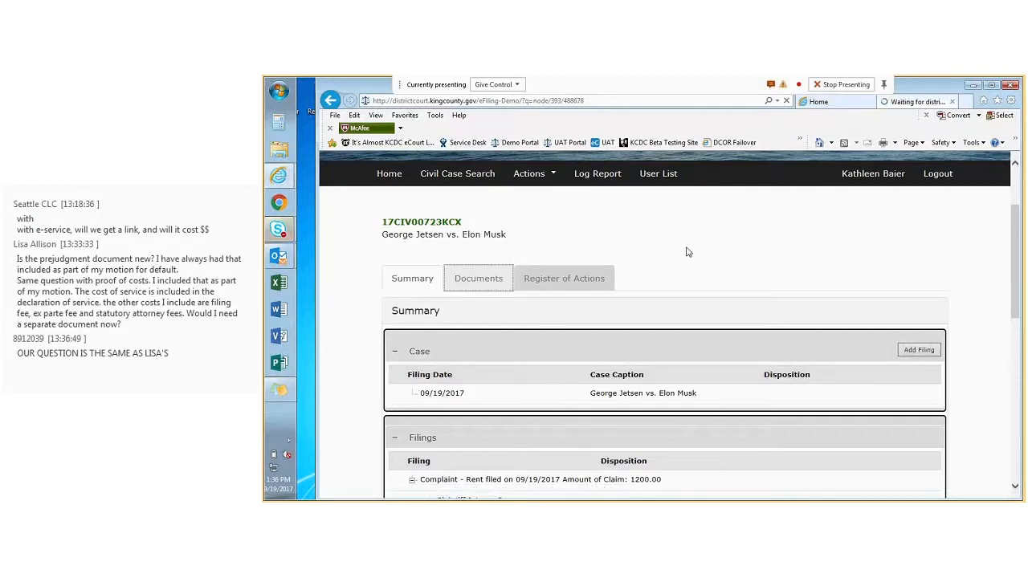
{"action": "scroll", "coordinate": [611, 390], "scroll_direction": "down", "scroll_amount": 2}
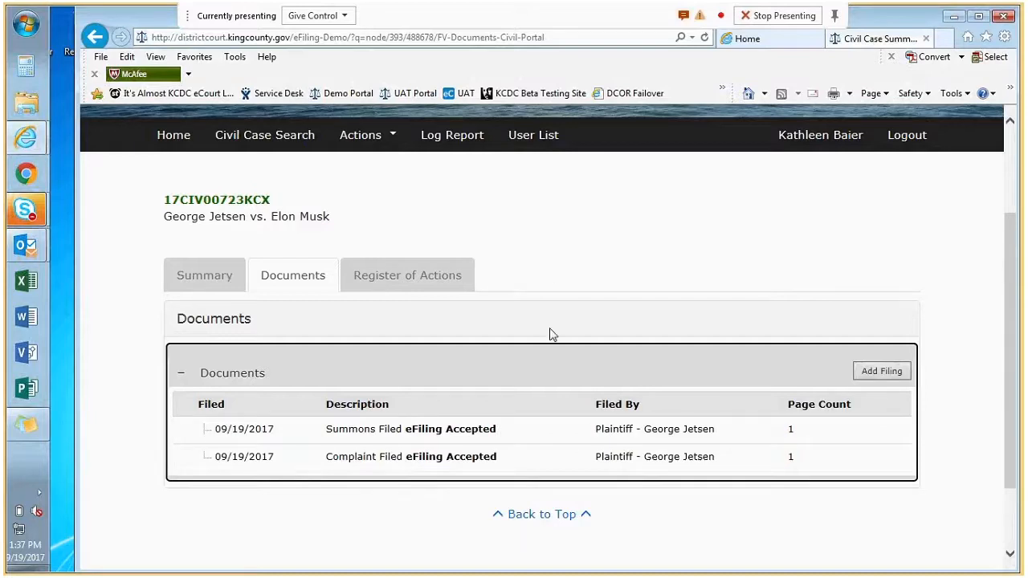
- Start a new filing of type Affidavit and Writ of Garnishment, filed by PLAIN - Plaintiff
{"action": "left_click", "coordinate": [882, 378]}
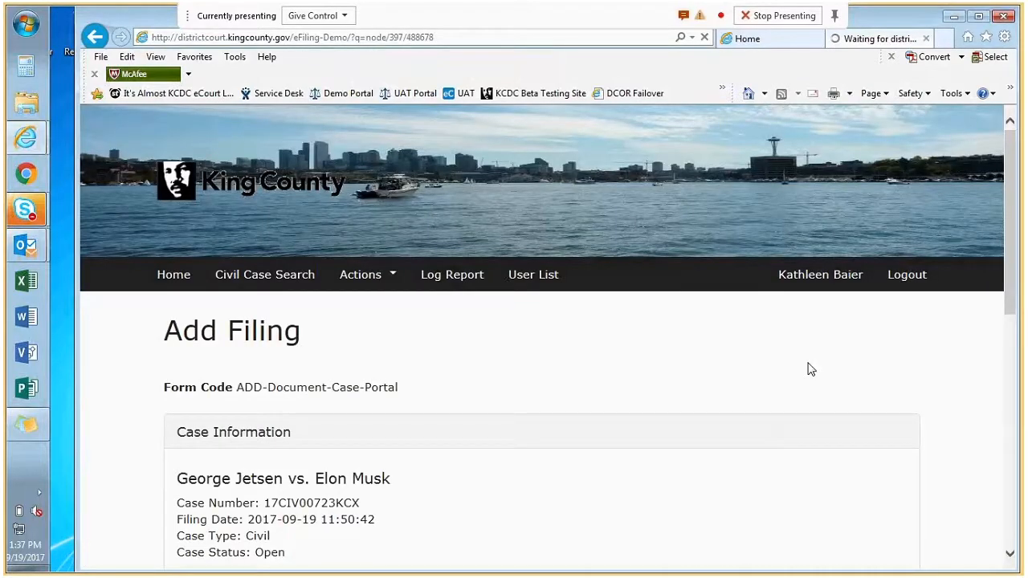
{"action": "scroll", "coordinate": [511, 393], "scroll_direction": "down", "scroll_amount": 1}
{"action": "scroll", "coordinate": [511, 394], "scroll_direction": "down", "scroll_amount": 5}
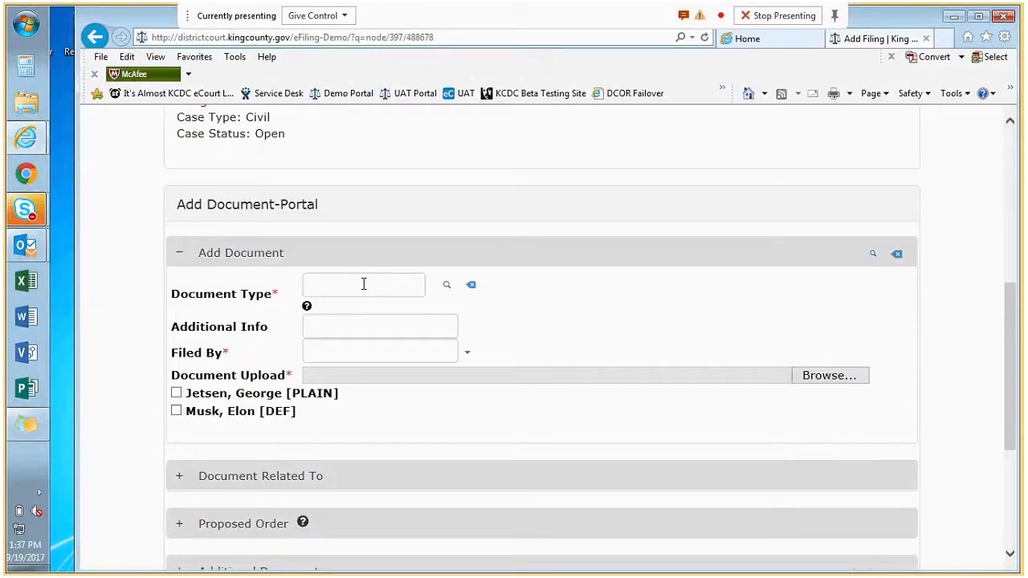
{"action": "left_click", "coordinate": [363, 285]}
{"action": "type", "text": "aff"}
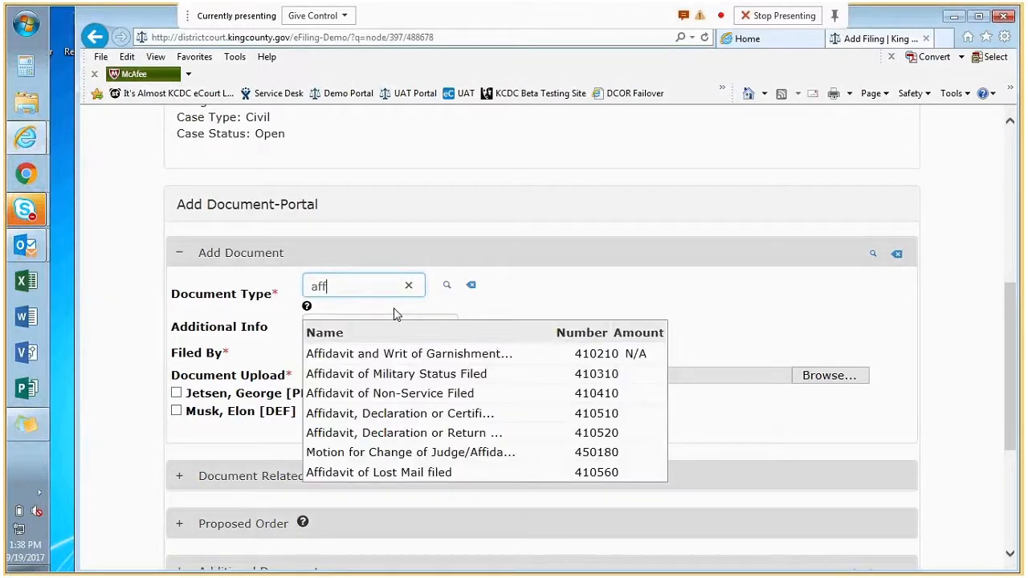
{"action": "left_click", "coordinate": [377, 353]}
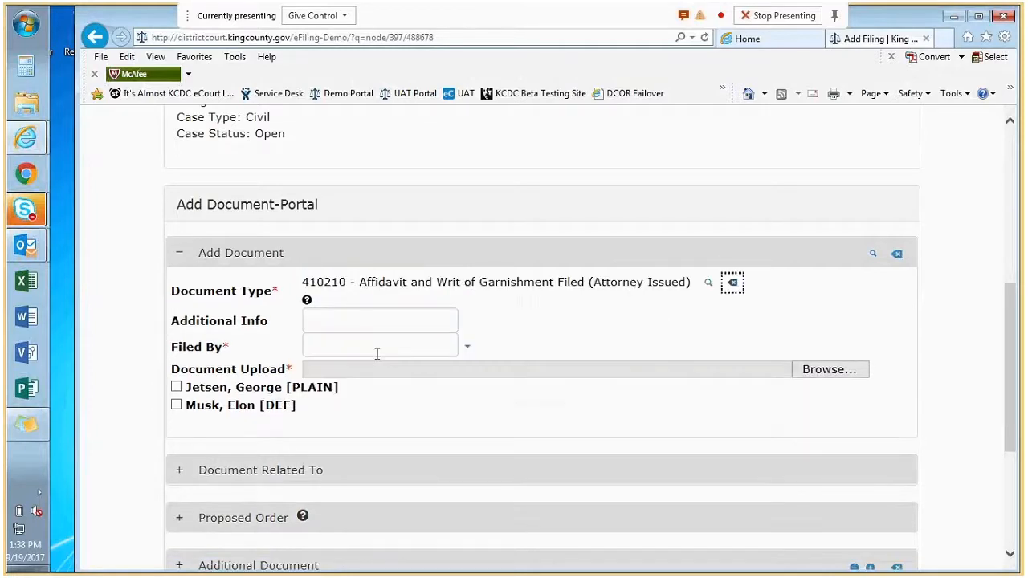
{"action": "left_click", "coordinate": [466, 347]}
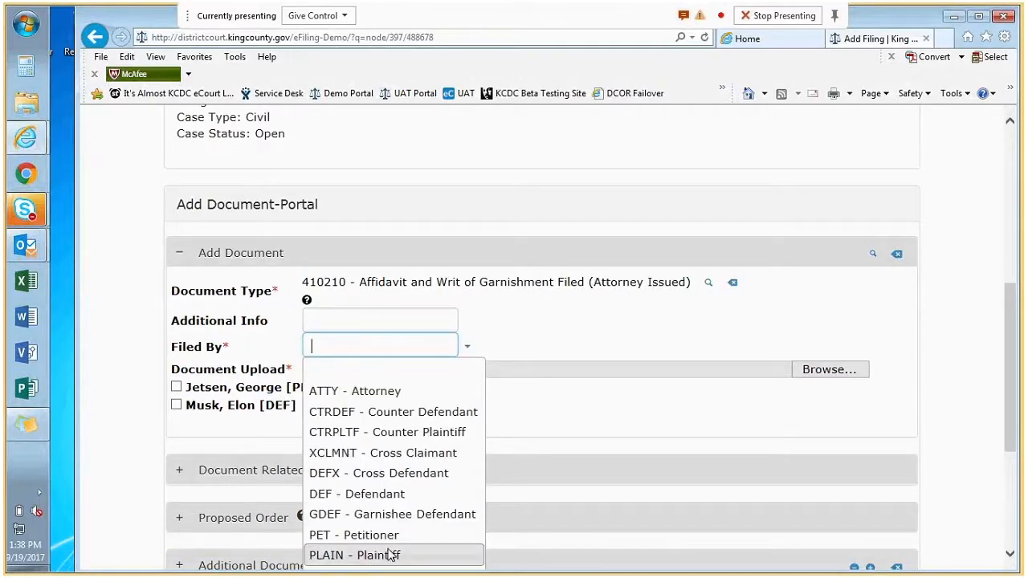
{"action": "left_click", "coordinate": [391, 556]}
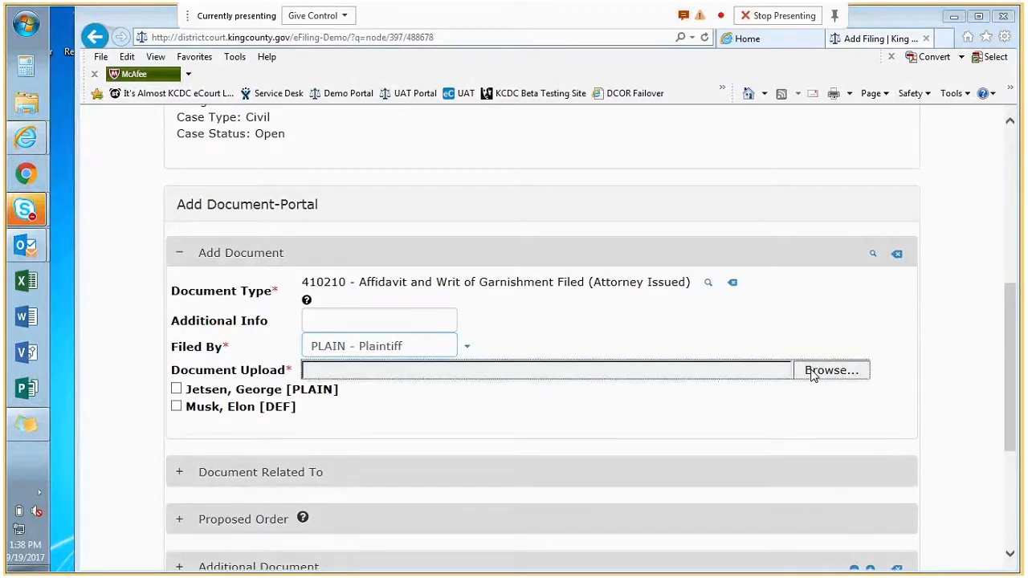
- Attach the Affidavit and Writ of Garnishment PDF, mark the plaintiff as party, and submit
{"action": "left_click", "coordinate": [814, 374]}
{"action": "left_click", "coordinate": [297, 105]}
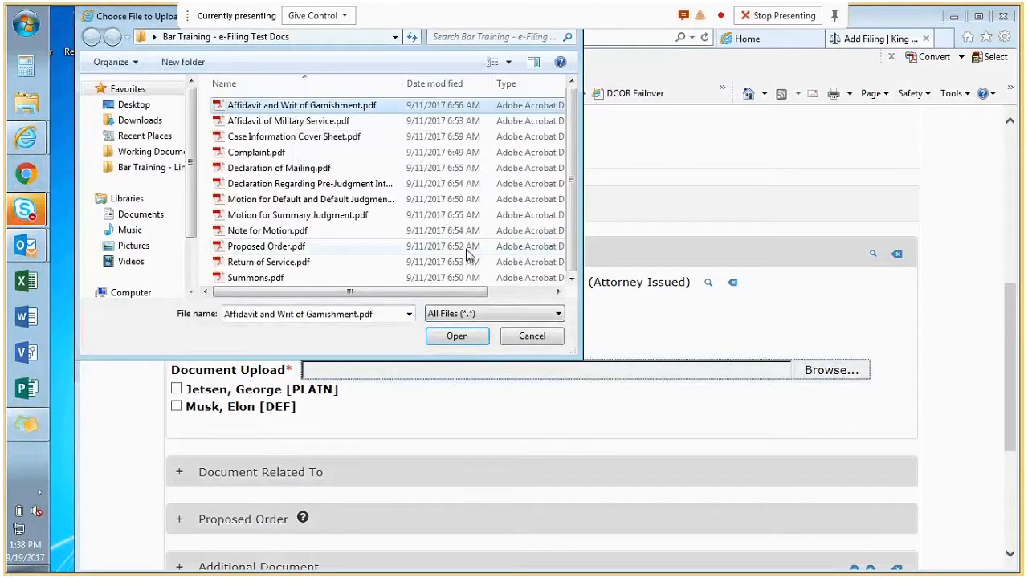
{"action": "left_click", "coordinate": [473, 339]}
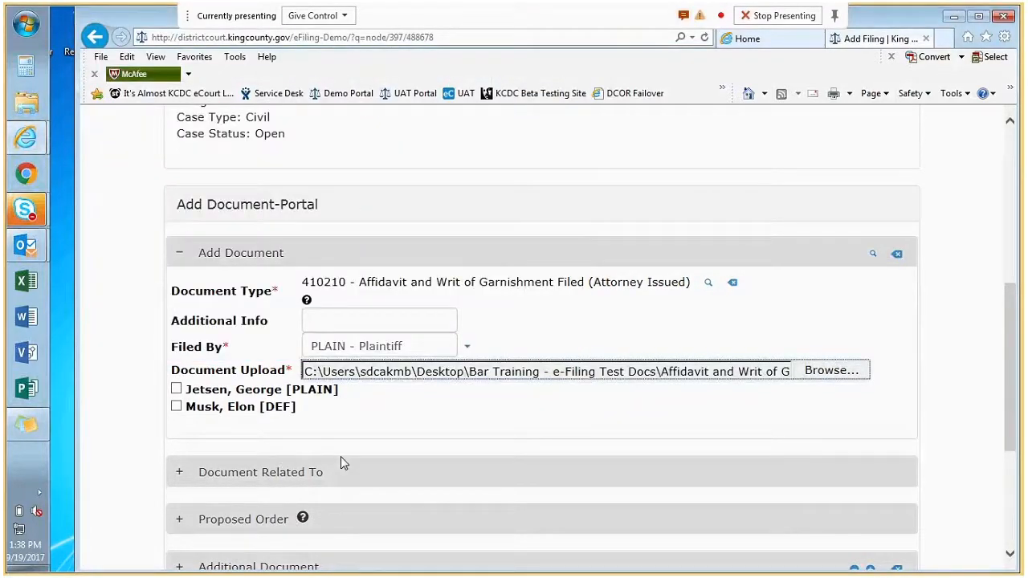
{"action": "left_click", "coordinate": [176, 389]}
{"action": "scroll", "coordinate": [385, 450], "scroll_direction": "down", "scroll_amount": 2}
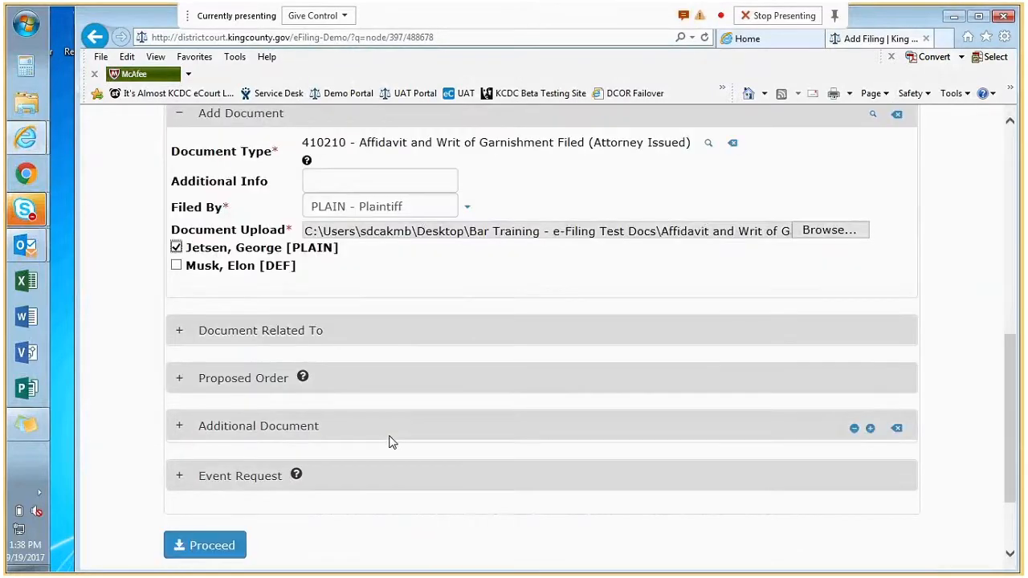
{"action": "scroll", "coordinate": [388, 442], "scroll_direction": "down", "scroll_amount": 1}
{"action": "left_click", "coordinate": [203, 477]}
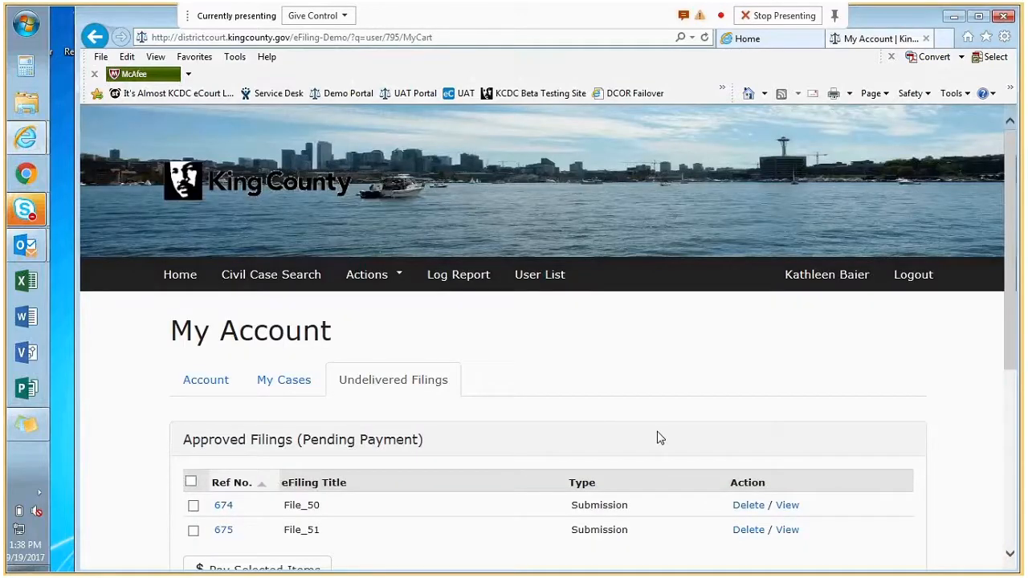
- Select filings 674 and 675 ($32.00 total) and pay them by credit card
{"action": "scroll", "coordinate": [657, 437], "scroll_direction": "down", "scroll_amount": 3}
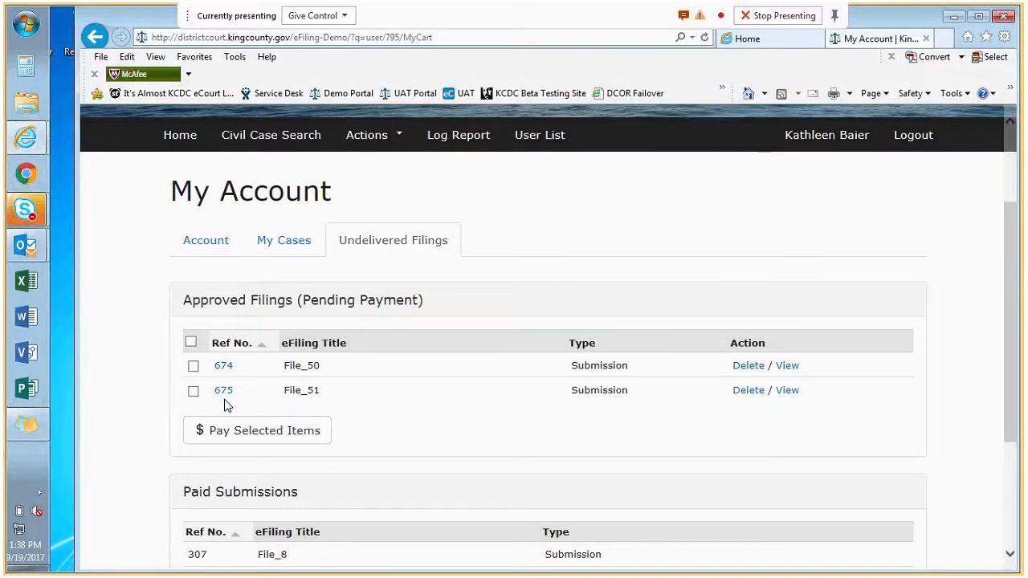
{"action": "left_click", "coordinate": [193, 365]}
{"action": "left_click", "coordinate": [193, 390]}
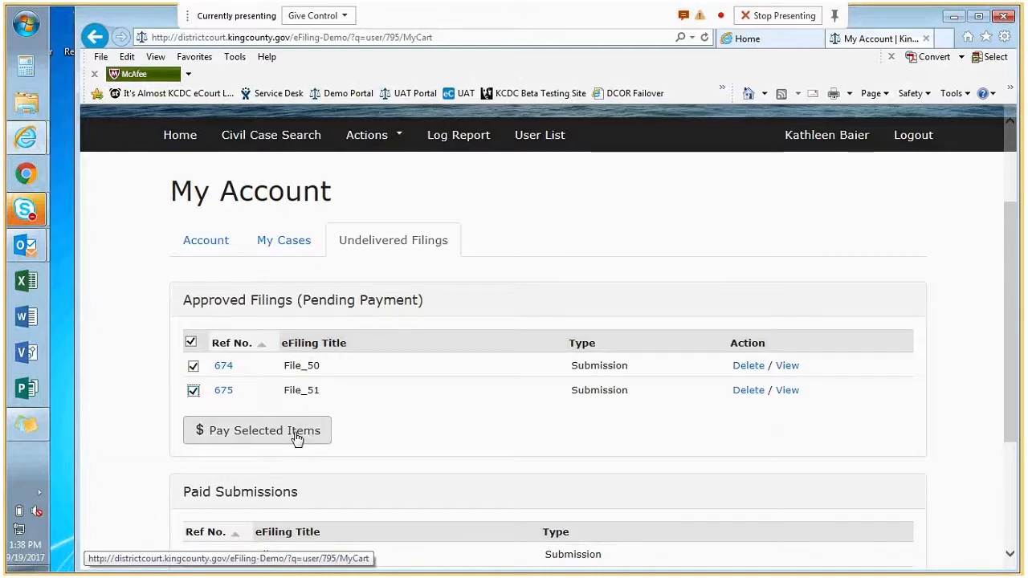
{"action": "left_click", "coordinate": [297, 436]}
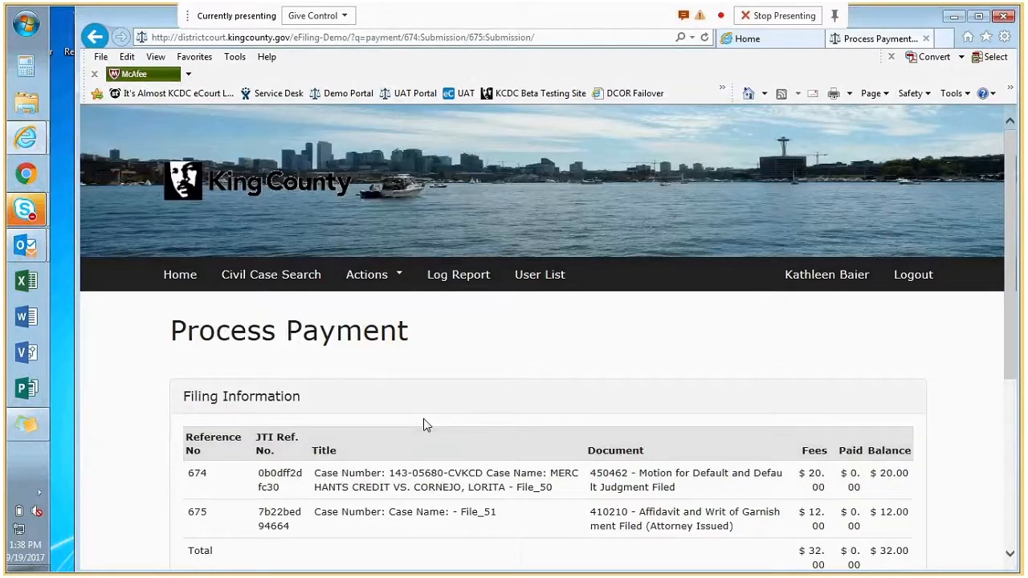
{"action": "scroll", "coordinate": [481, 401], "scroll_direction": "down", "scroll_amount": 2}
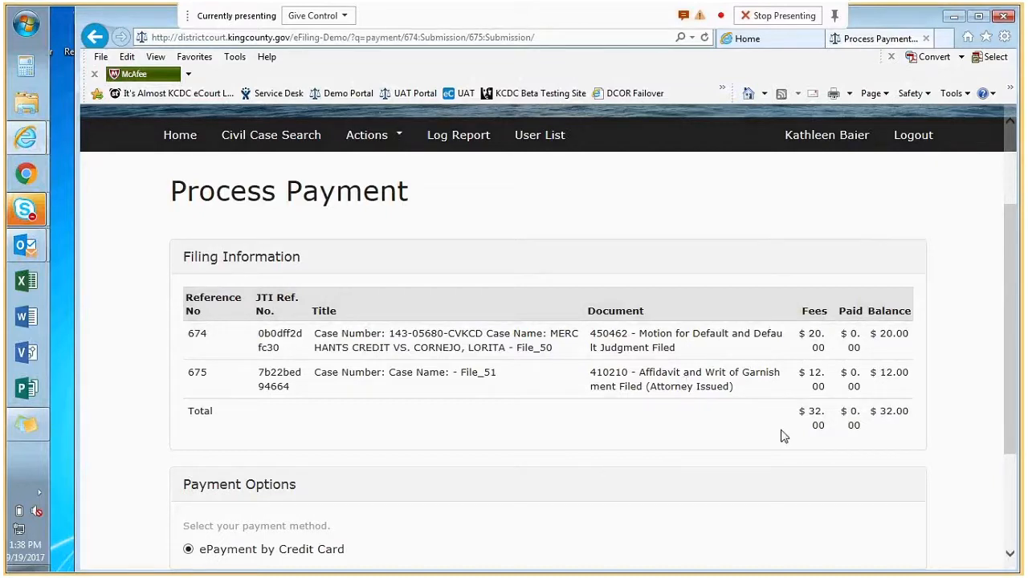
{"action": "scroll", "coordinate": [674, 429], "scroll_direction": "down", "scroll_amount": 2}
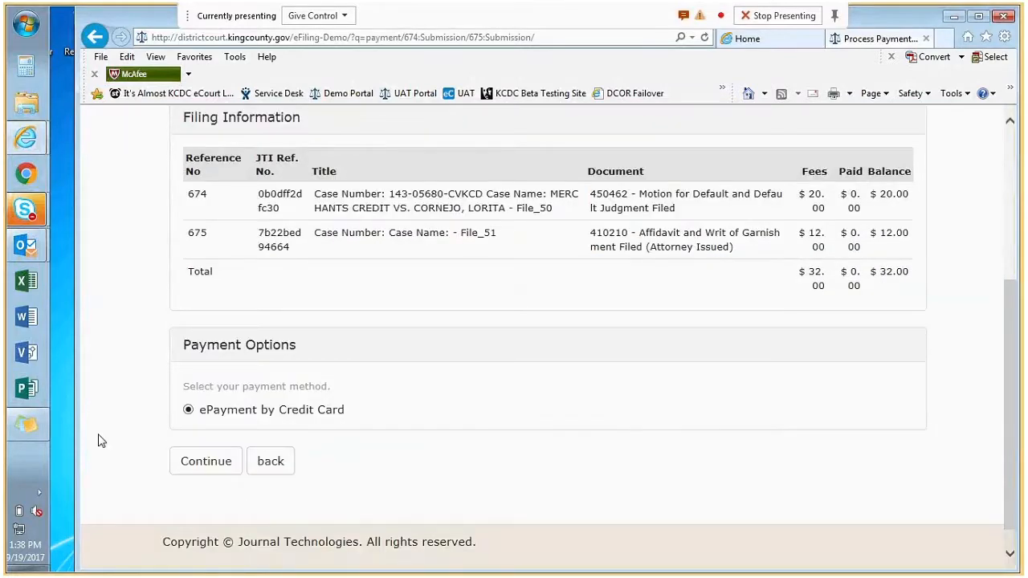
{"action": "left_click", "coordinate": [206, 464]}
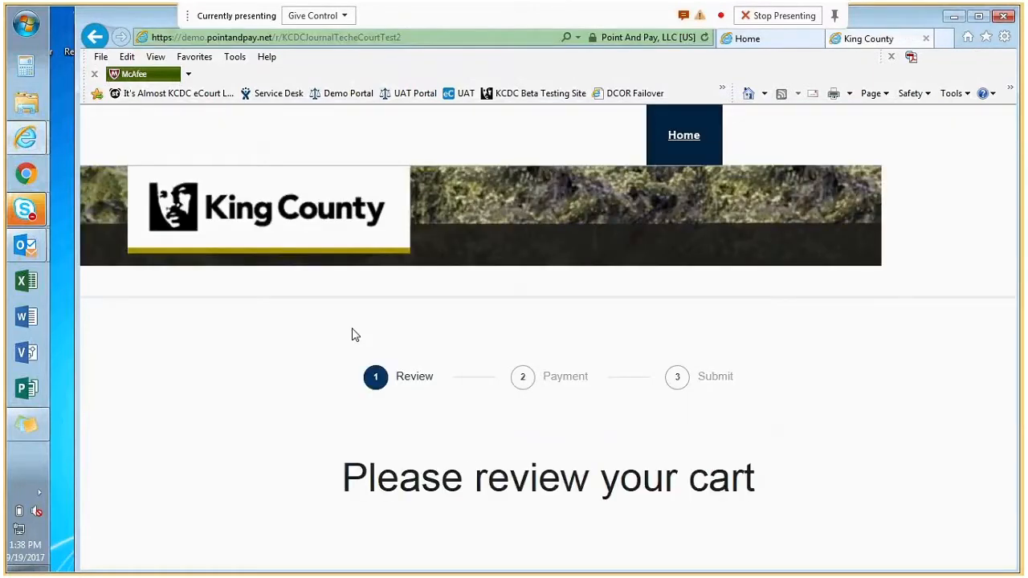
- Continue from Point and Pay's cart review to the payment form
{"action": "scroll", "coordinate": [337, 330], "scroll_direction": "down", "scroll_amount": 4}
{"action": "scroll", "coordinate": [482, 346], "scroll_direction": "down", "scroll_amount": 1}
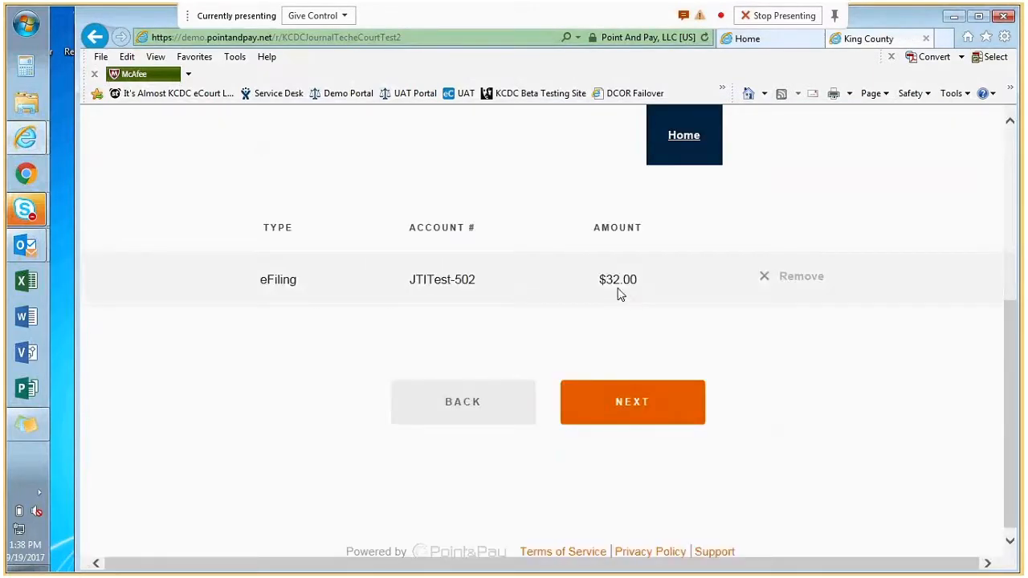
{"action": "left_click", "coordinate": [648, 407]}
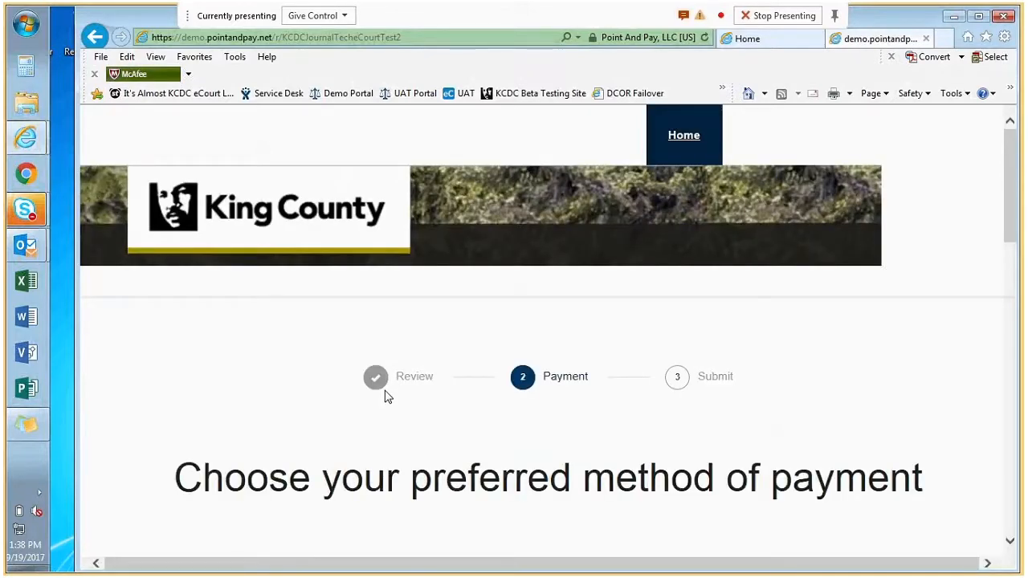
{"action": "scroll", "coordinate": [384, 393], "scroll_direction": "down", "scroll_amount": 6}
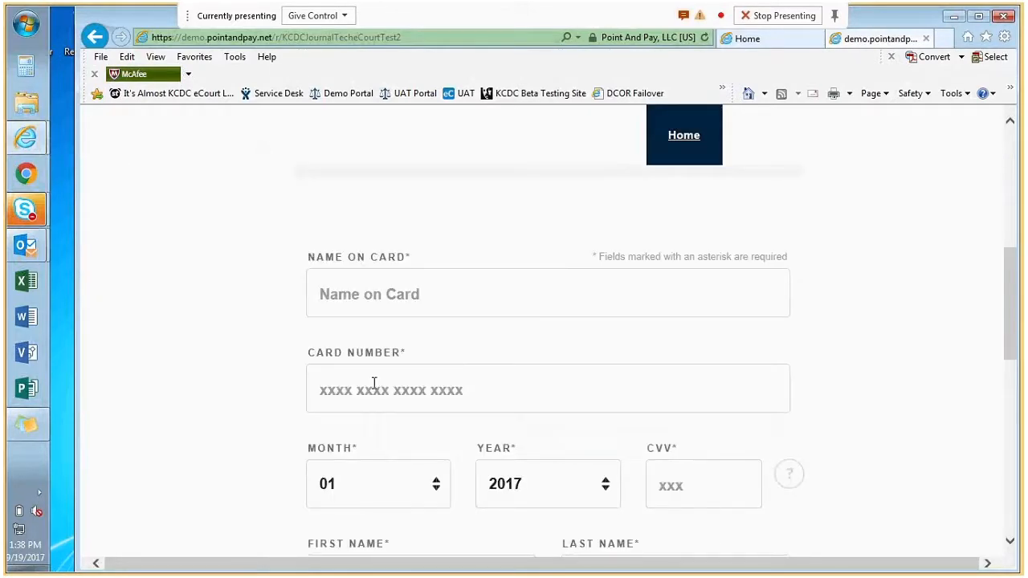
- Enter the cardholder name, card number, expiry 12/2020 and security code
{"action": "left_click", "coordinate": [365, 289]}
{"action": "type", "text": "Test"}
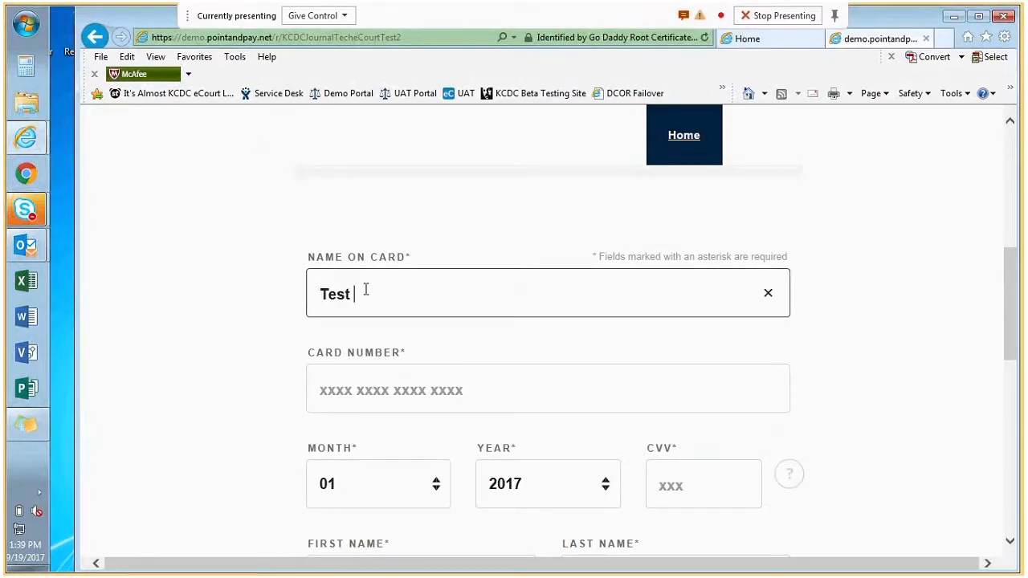
{"action": "type", "text": " User"}
{"action": "key", "text": "Tab"}
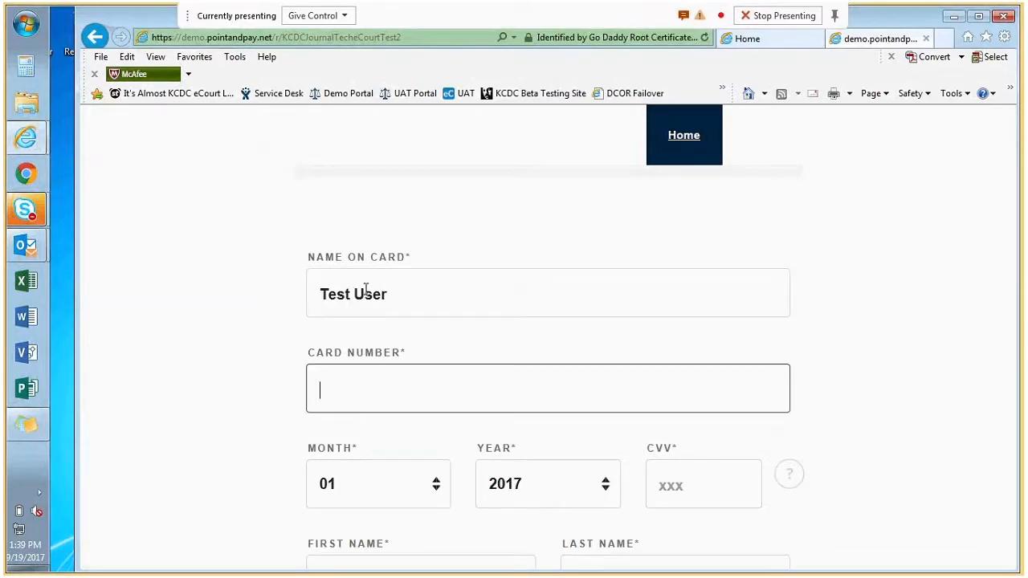
{"action": "type", "text": "41111111"}
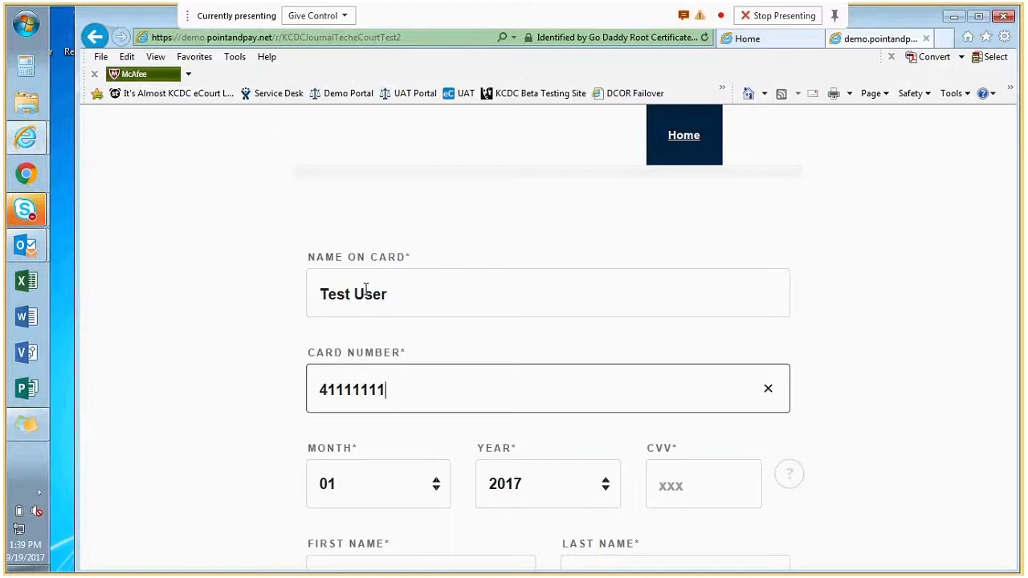
{"action": "type", "text": "11111111"}
{"action": "key", "text": "Tab"}
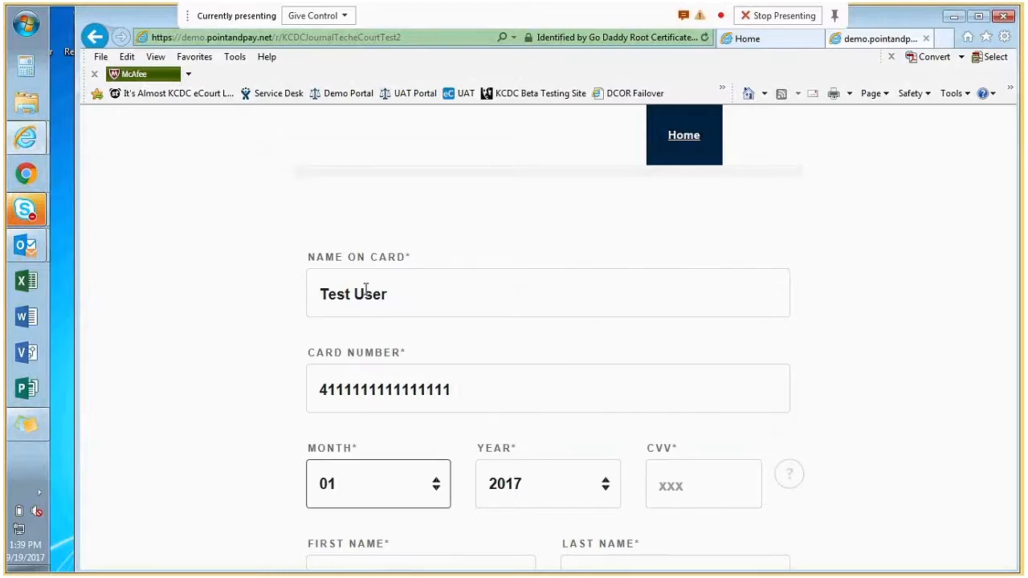
{"action": "left_click", "coordinate": [441, 499]}
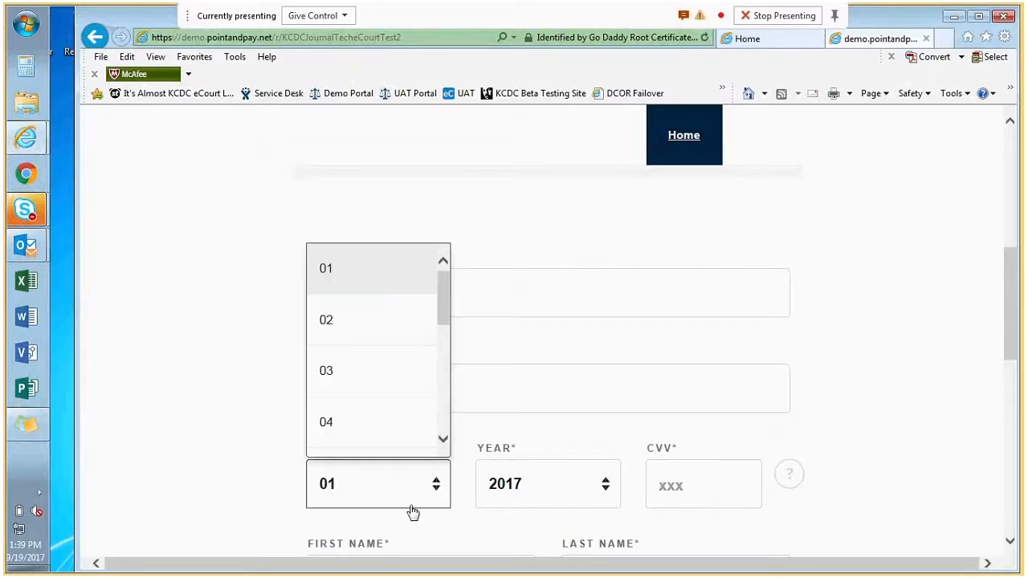
{"action": "scroll", "coordinate": [401, 490], "scroll_direction": "down", "scroll_amount": 2}
{"action": "scroll", "coordinate": [400, 301], "scroll_direction": "down", "scroll_amount": 8}
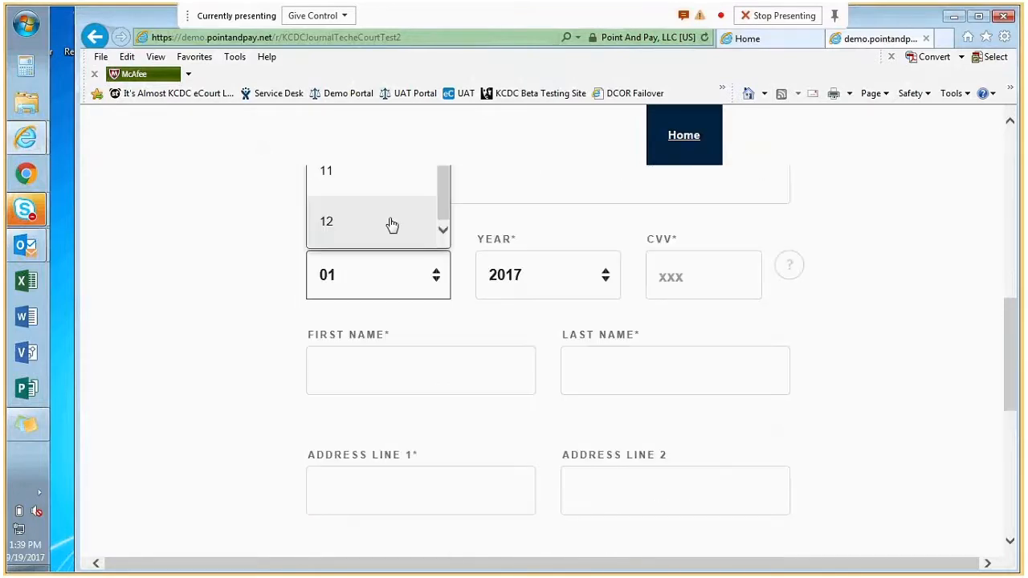
{"action": "left_click", "coordinate": [392, 224]}
{"action": "left_click", "coordinate": [605, 286]}
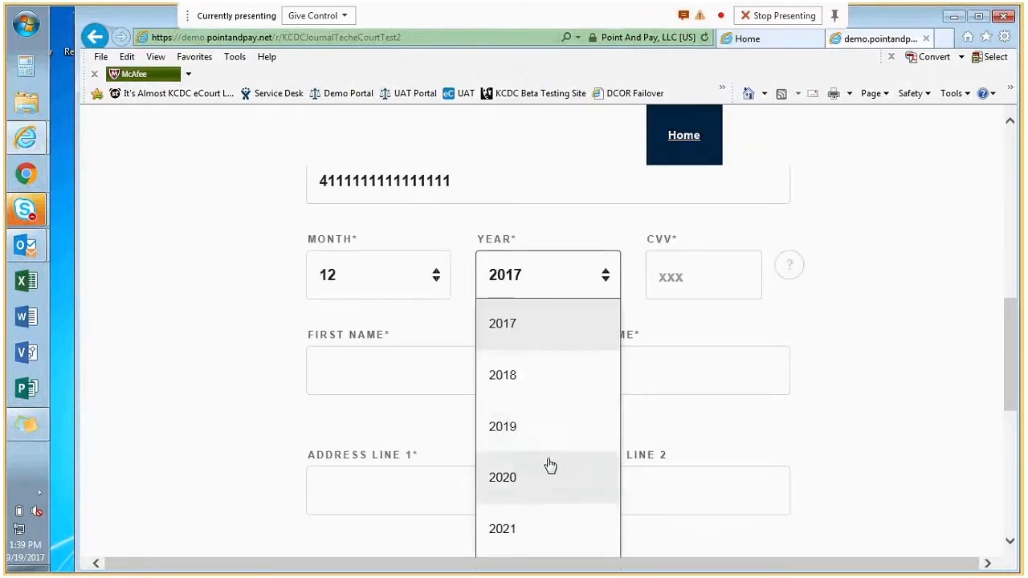
{"action": "left_click", "coordinate": [549, 465]}
{"action": "left_click", "coordinate": [700, 277]}
{"action": "type", "text": "123"}
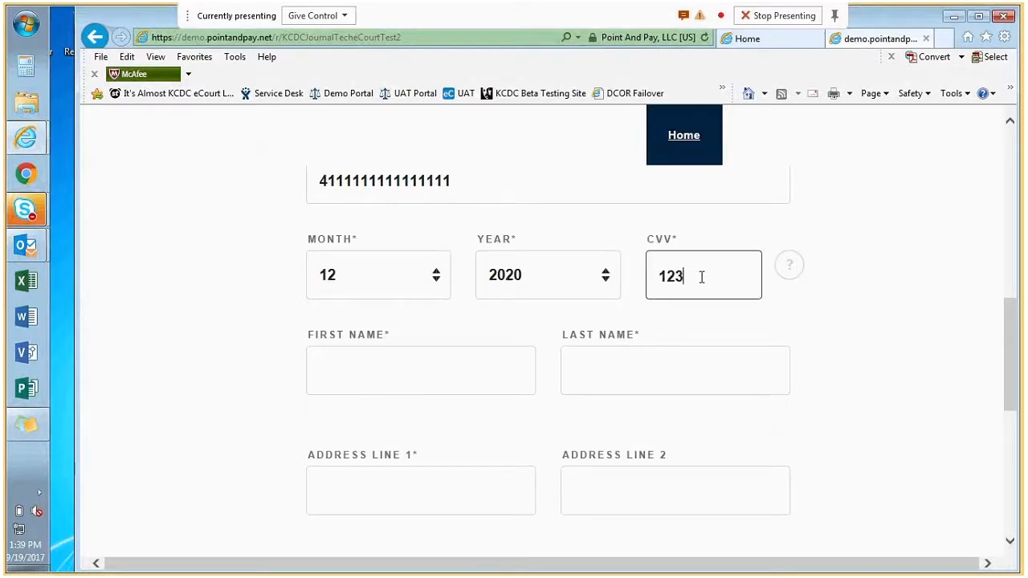
- Fill in the billing first name, last name and street address
{"action": "left_click", "coordinate": [440, 355]}
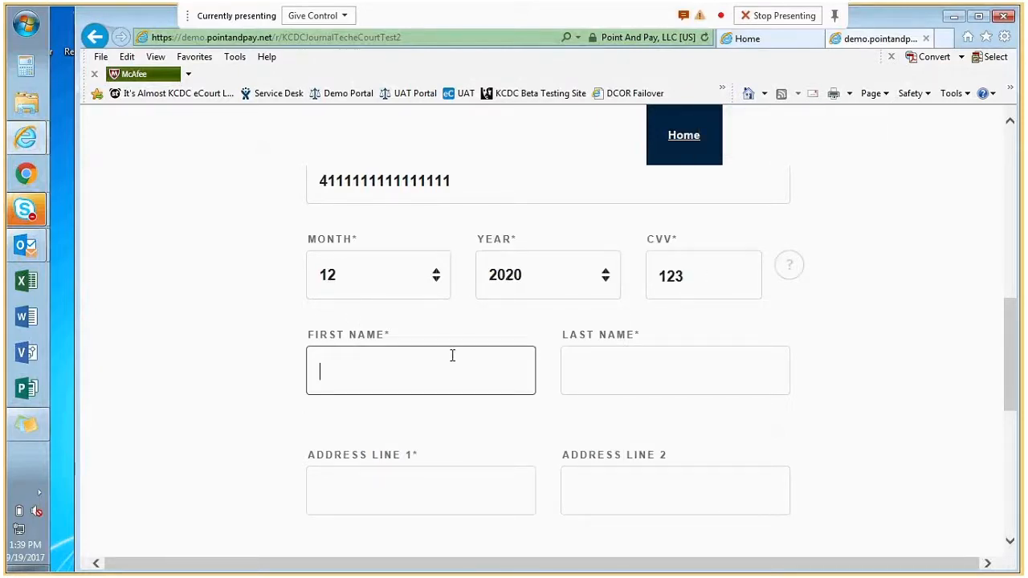
{"action": "type", "text": "Kathleen"}
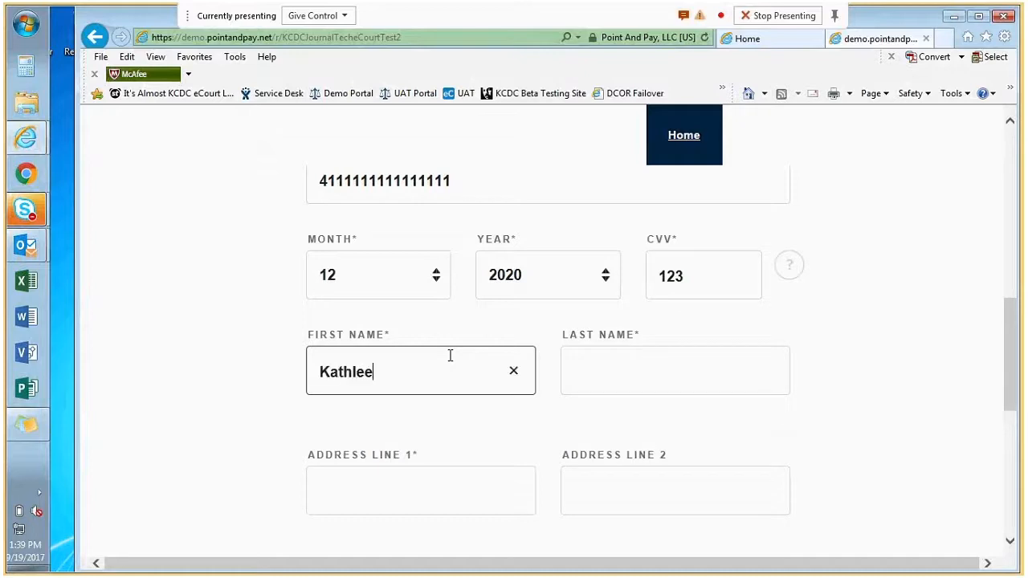
{"action": "key", "text": "Tab"}
{"action": "type", "text": "Test"}
{"action": "key", "text": "Tab"}
{"action": "type", "text": "123"}
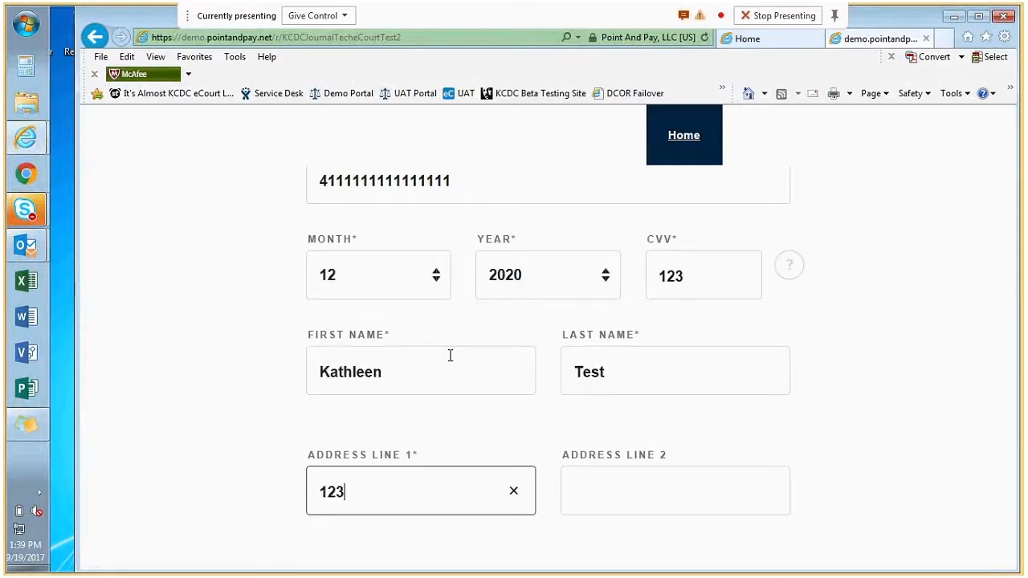
{"action": "type", "text": " Main St"}
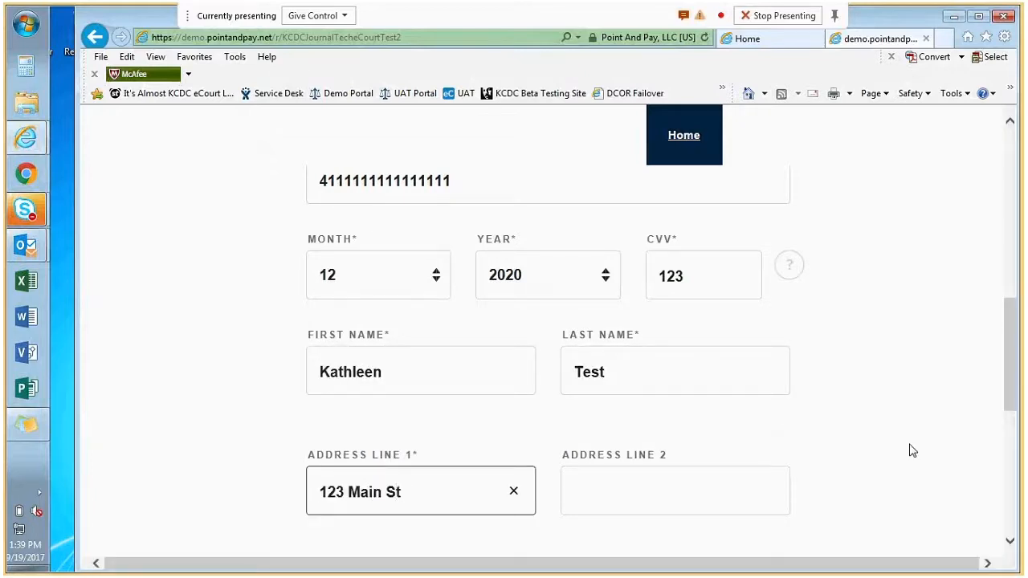
{"action": "left_click", "coordinate": [913, 451]}
- Enter the billing city, choose Washington as the state, and enter the ZIP code
{"action": "scroll", "coordinate": [900, 412], "scroll_direction": "down", "scroll_amount": 3}
{"action": "left_click", "coordinate": [378, 319]}
{"action": "type", "text": "Seattle"}
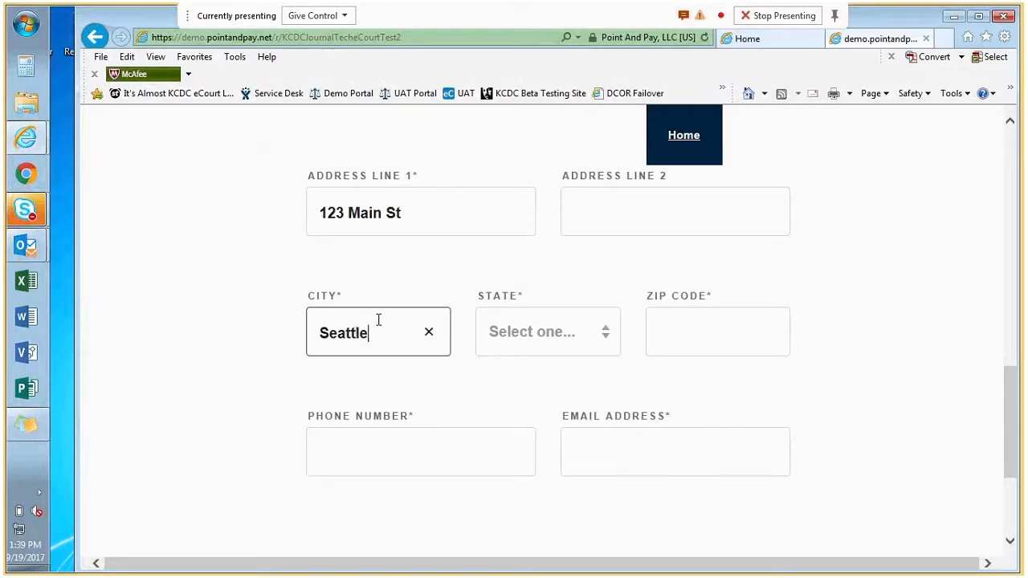
{"action": "key", "text": "Tab"}
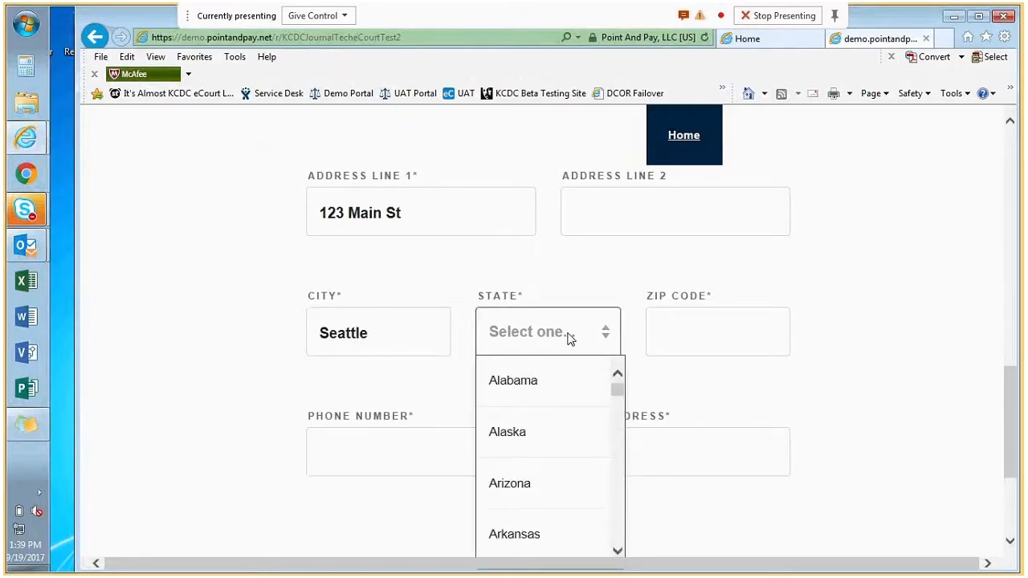
{"action": "scroll", "coordinate": [523, 466], "scroll_direction": "down", "scroll_amount": 15}
{"action": "left_click", "coordinate": [534, 554]}
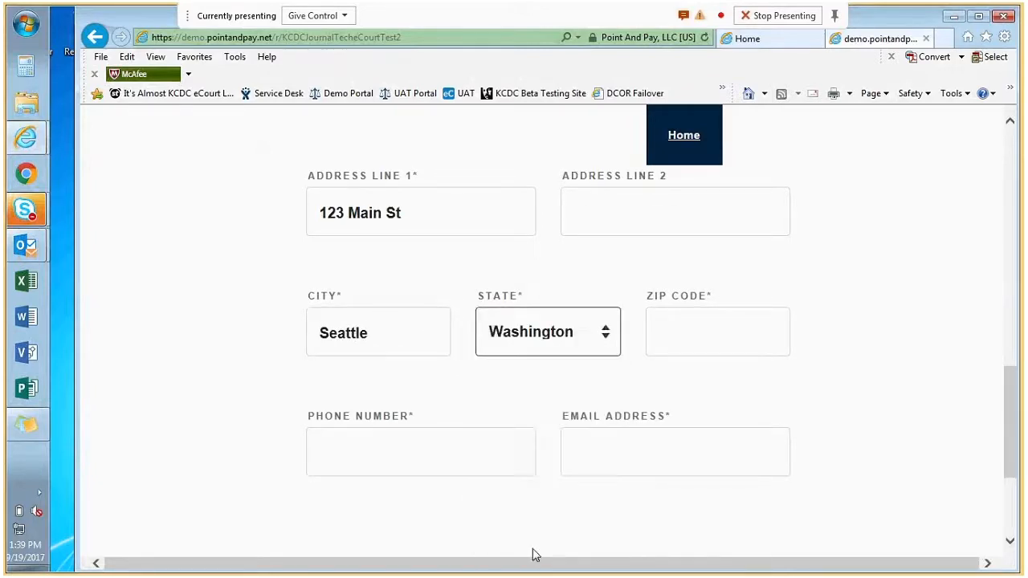
{"action": "left_click", "coordinate": [768, 346]}
{"action": "type", "text": "98177"}
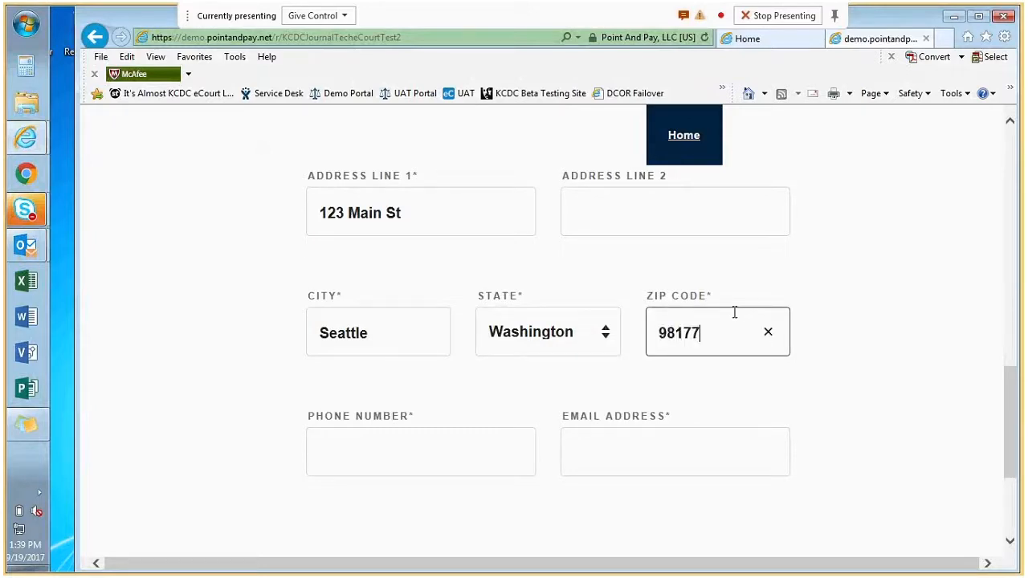
- Add the contact phone number and e-mail address, then proceed to payment review
{"action": "key", "text": "Tab"}
{"action": "type", "text": "206"}
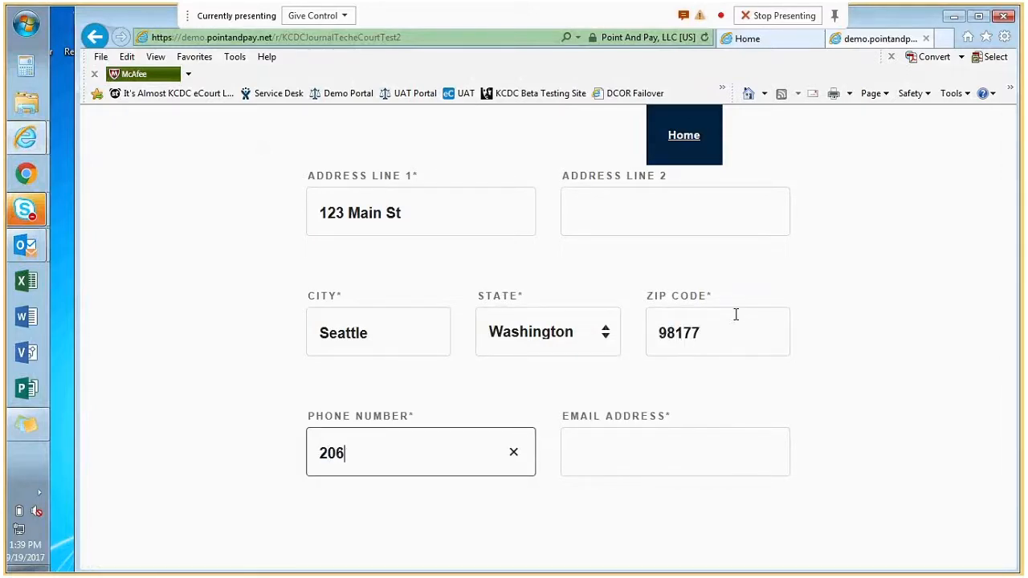
{"action": "type", "text": "5551234"}
{"action": "key", "text": "Tab"}
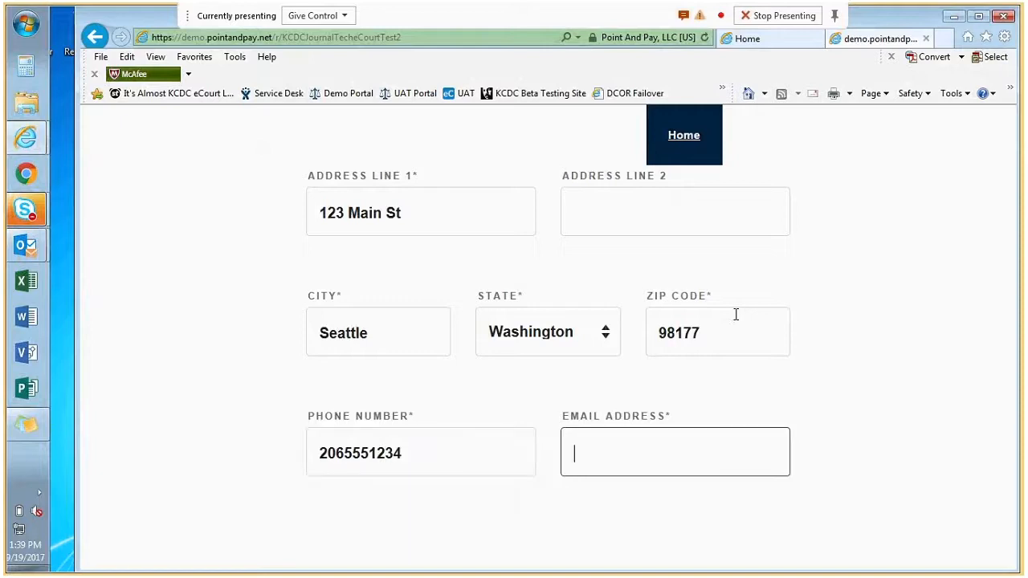
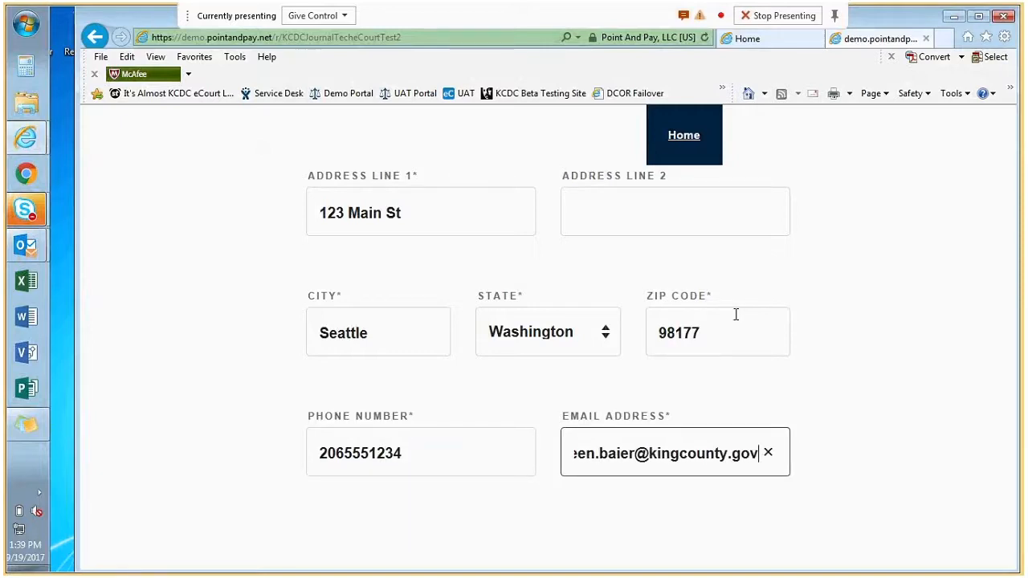
{"action": "left_click", "coordinate": [888, 404]}
{"action": "scroll", "coordinate": [647, 455], "scroll_direction": "down", "scroll_amount": 3}
{"action": "left_click", "coordinate": [665, 403]}
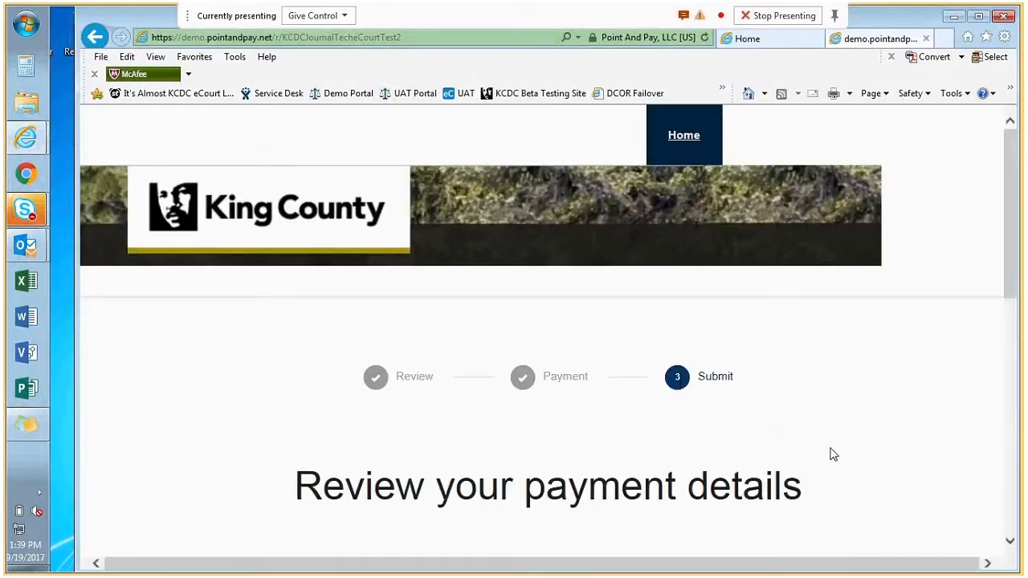
- Accept the Terms and Conditions and submit the $33.49 payment
{"action": "scroll", "coordinate": [831, 454], "scroll_direction": "down", "scroll_amount": 4}
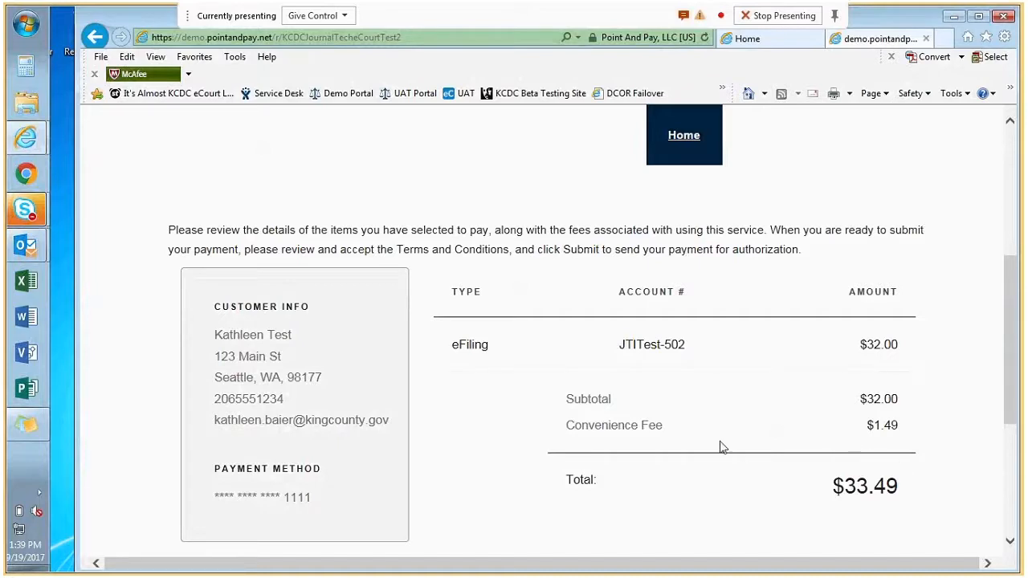
{"action": "scroll", "coordinate": [731, 442], "scroll_direction": "down", "scroll_amount": 3}
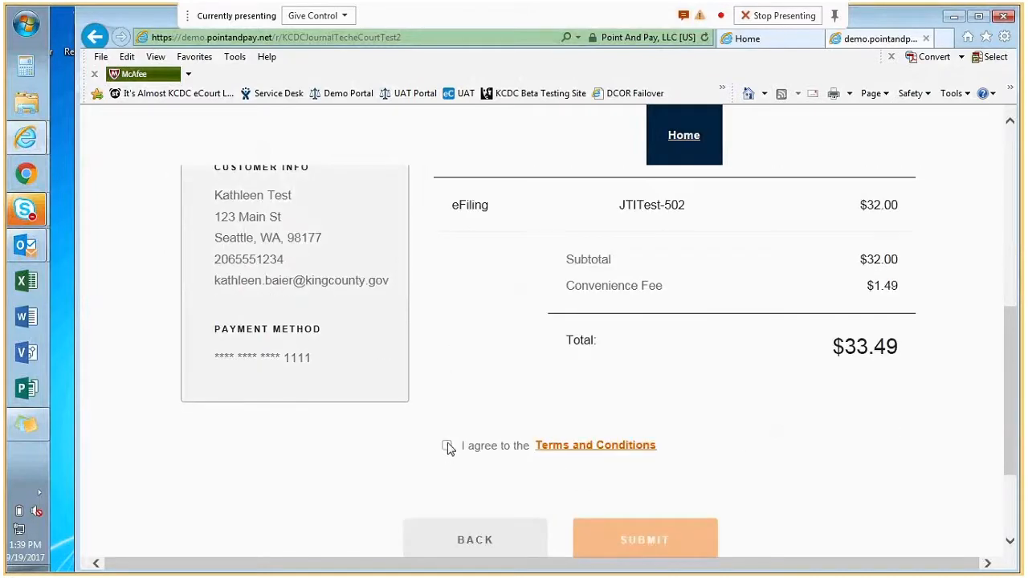
{"action": "left_click", "coordinate": [446, 446]}
{"action": "left_click", "coordinate": [612, 530]}
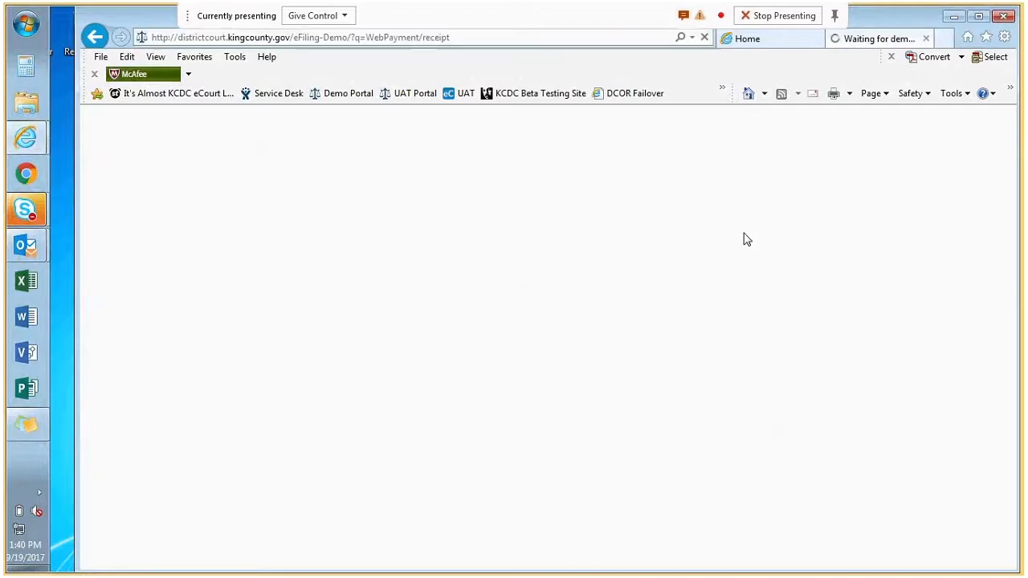
- Scroll through the receipt showing filings 674 and 675 paid, $32.00 by VISA
{"action": "scroll", "coordinate": [476, 371], "scroll_direction": "down", "scroll_amount": 3}
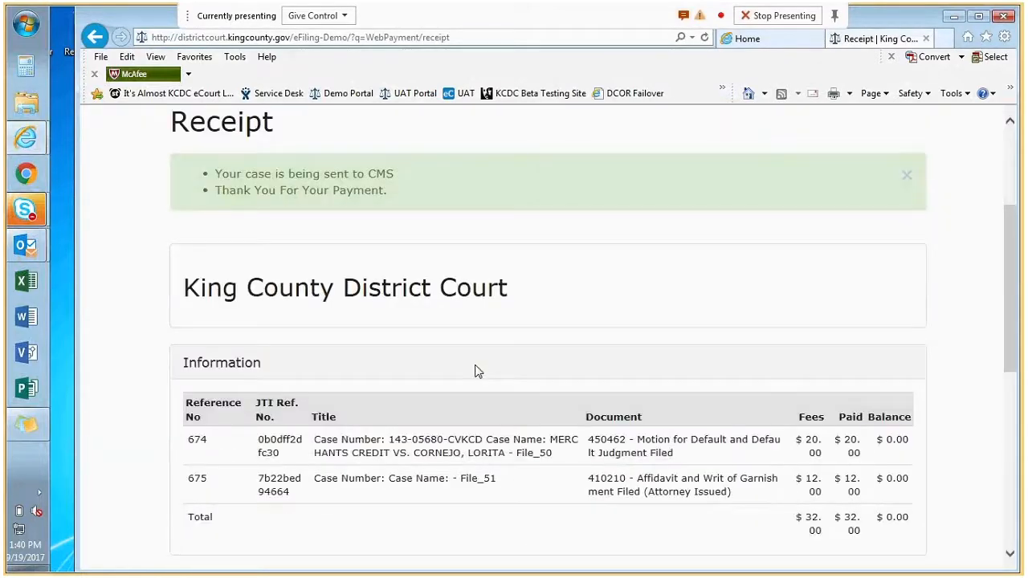
{"action": "scroll", "coordinate": [561, 416], "scroll_direction": "down", "scroll_amount": 1}
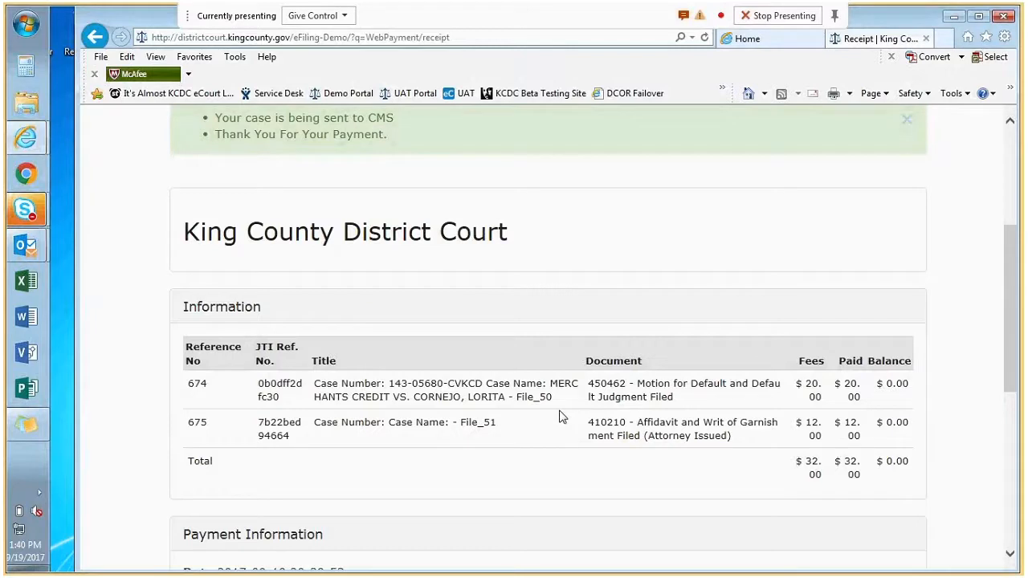
{"action": "scroll", "coordinate": [561, 416], "scroll_direction": "down", "scroll_amount": 1}
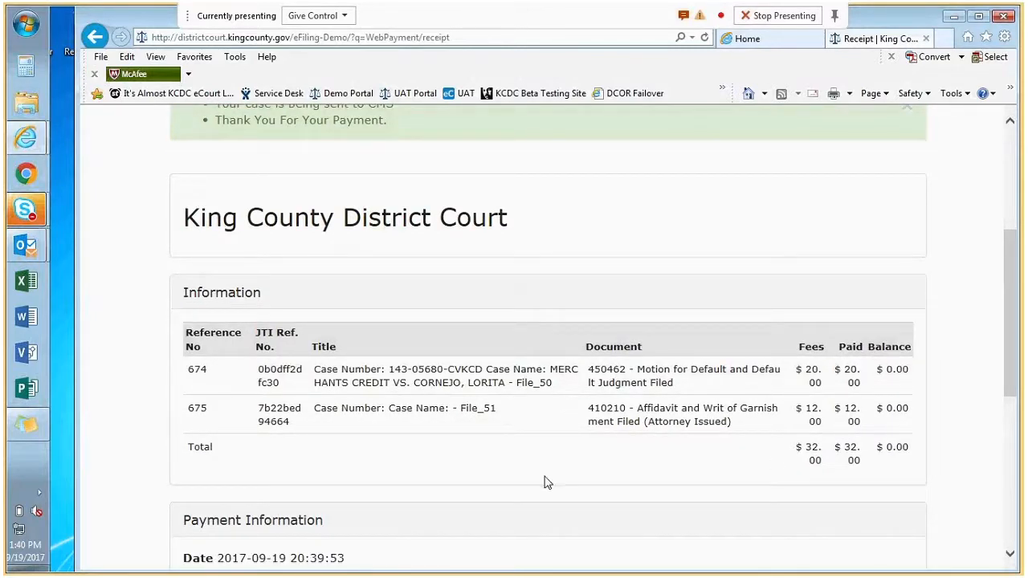
{"action": "scroll", "coordinate": [536, 443], "scroll_direction": "down", "scroll_amount": 1}
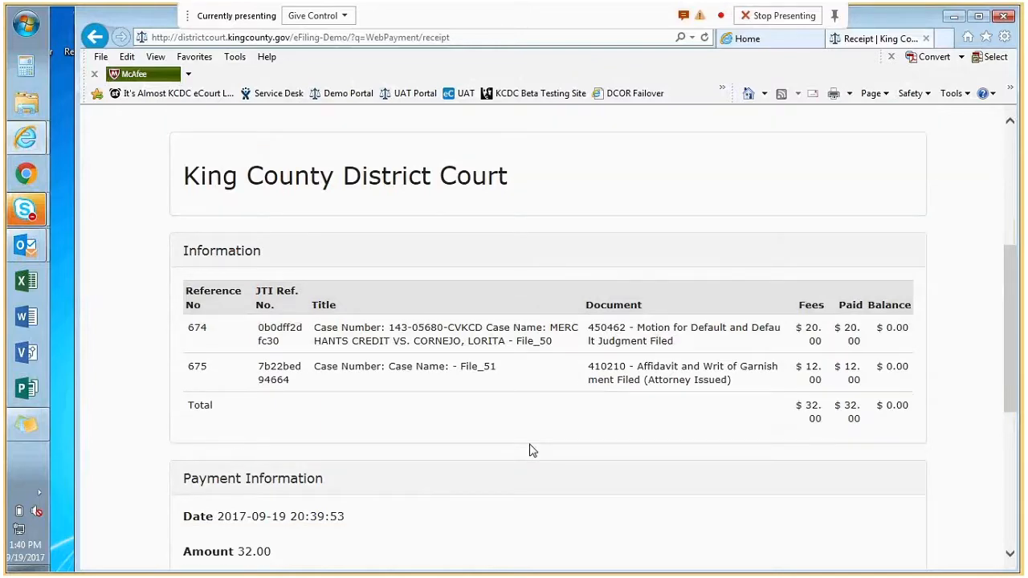
{"action": "scroll", "coordinate": [531, 450], "scroll_direction": "down", "scroll_amount": 1}
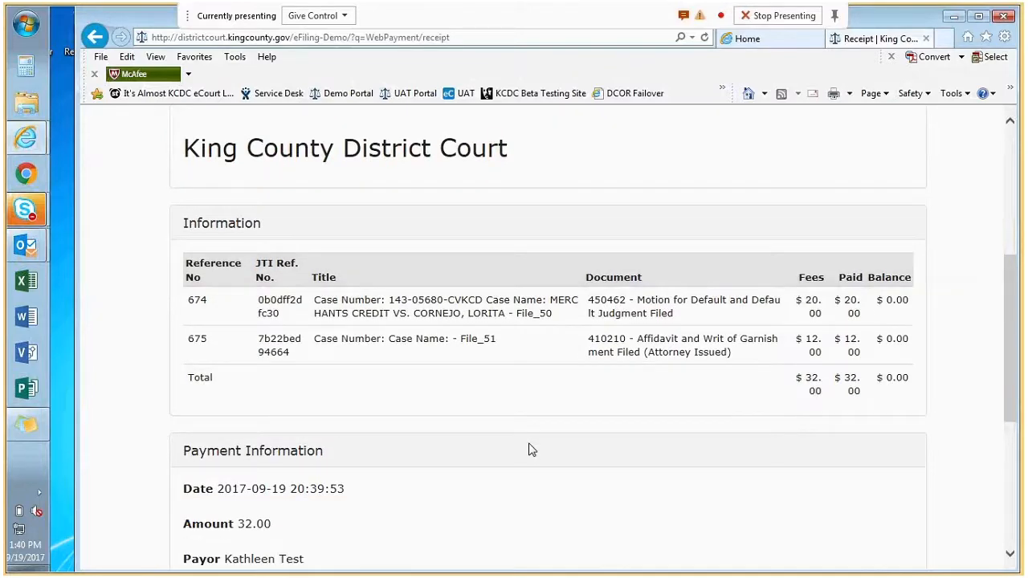
{"action": "scroll", "coordinate": [530, 449], "scroll_direction": "down", "scroll_amount": 3}
{"action": "scroll", "coordinate": [540, 443], "scroll_direction": "up", "scroll_amount": 2}
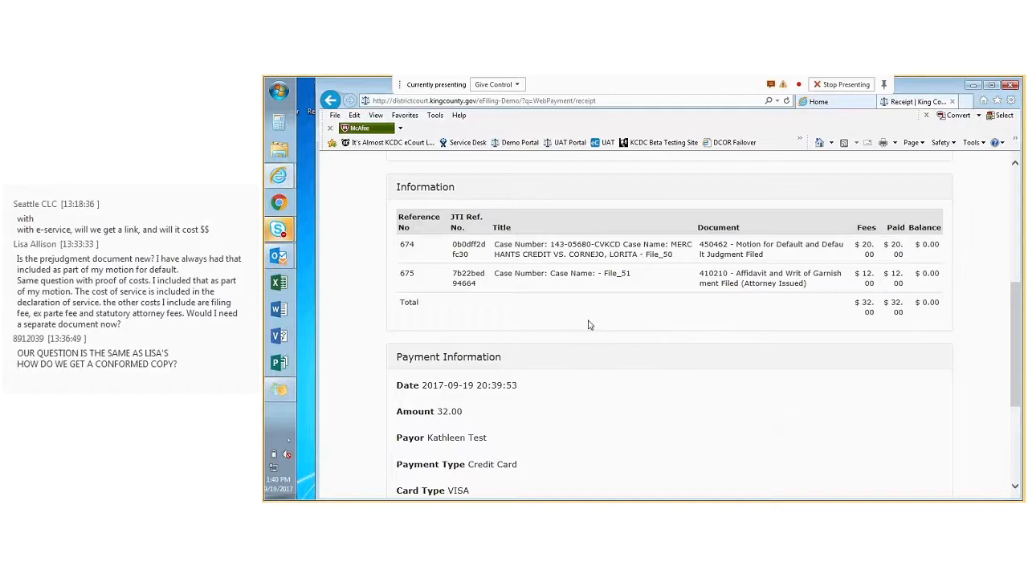
{"action": "scroll", "coordinate": [589, 325], "scroll_direction": "down", "scroll_amount": 1}
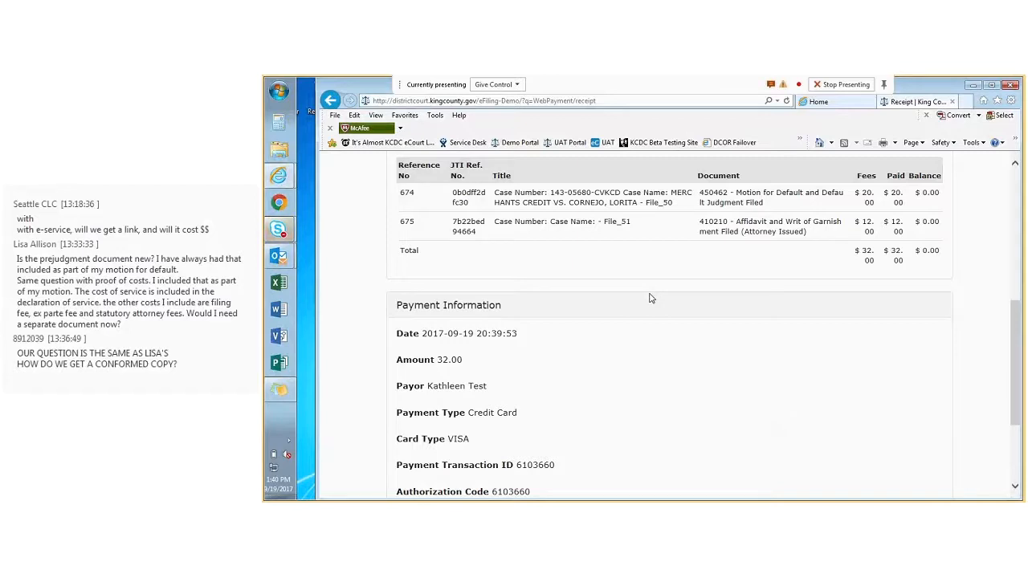
{"action": "scroll", "coordinate": [656, 294], "scroll_direction": "down", "scroll_amount": 2}
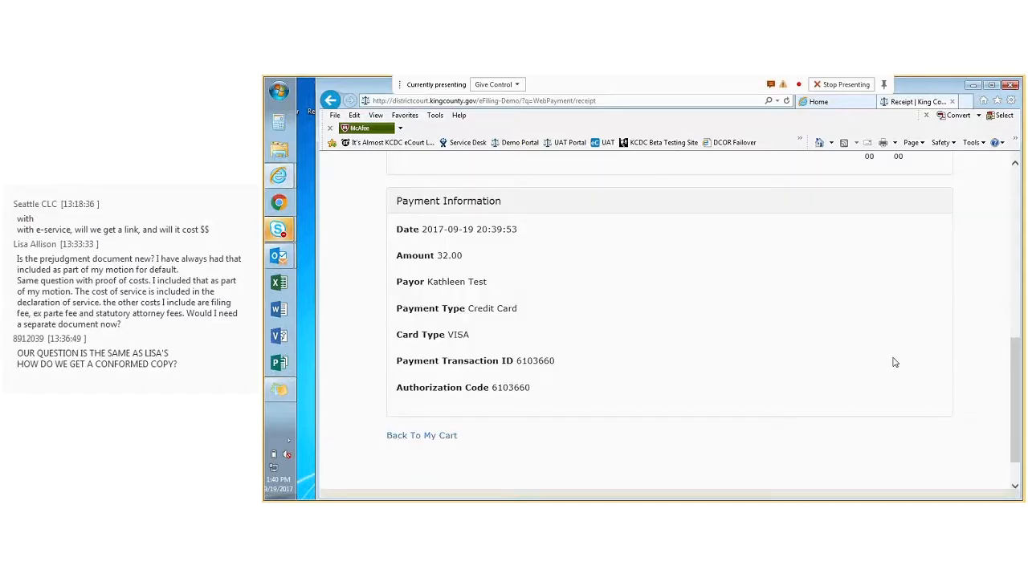